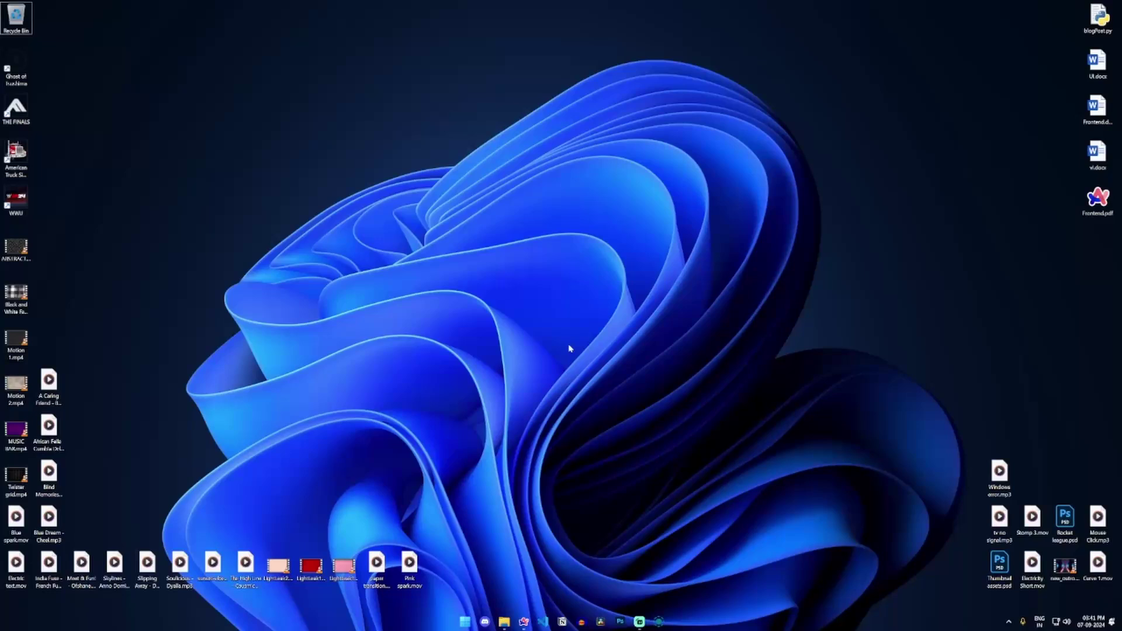
# - Refresh the Windows desktop from its context menu
pyautogui.rightClick(569, 351)
pyautogui.click(604, 408)
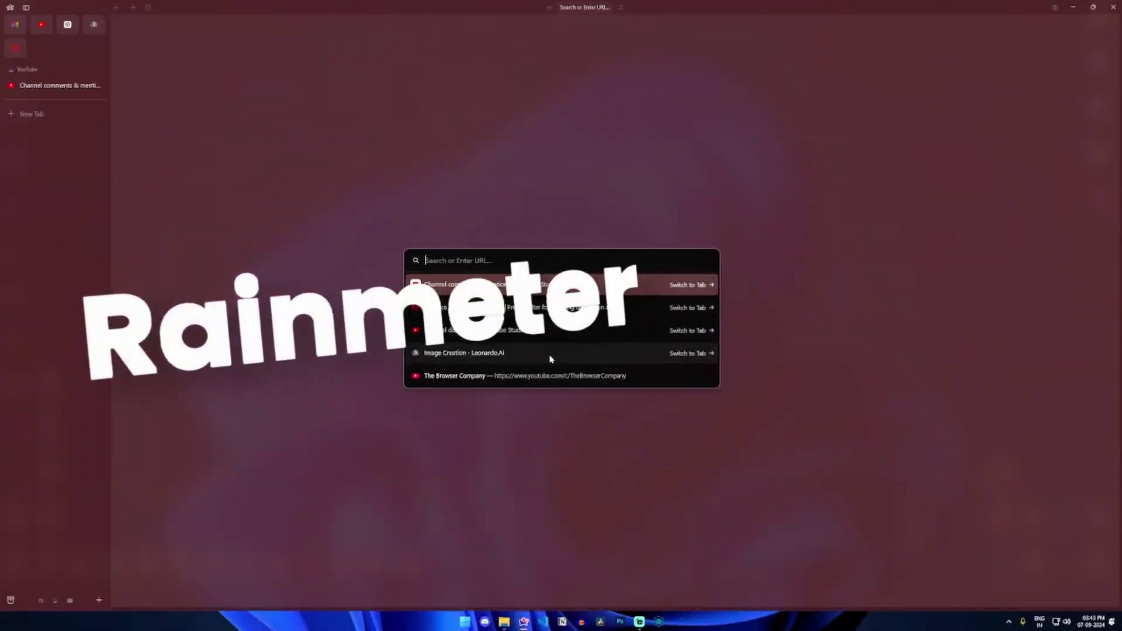
pyautogui.write('rainmeter.net')
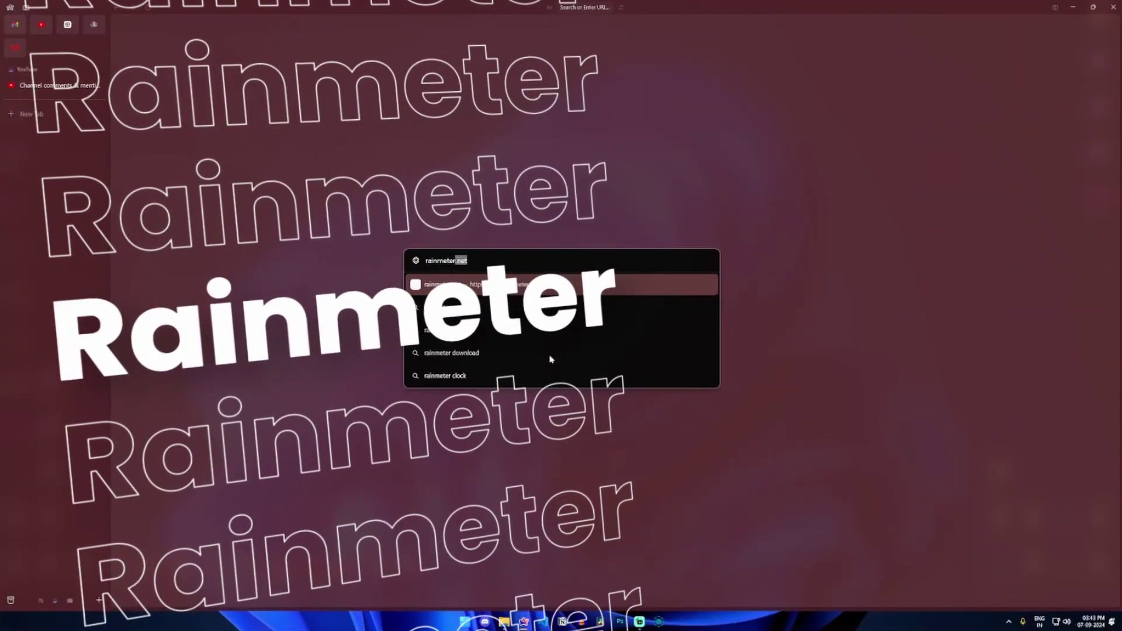
# - Load rainmeter.net and download the Rainmeter 4.5.20 installer
pyautogui.press('Return')
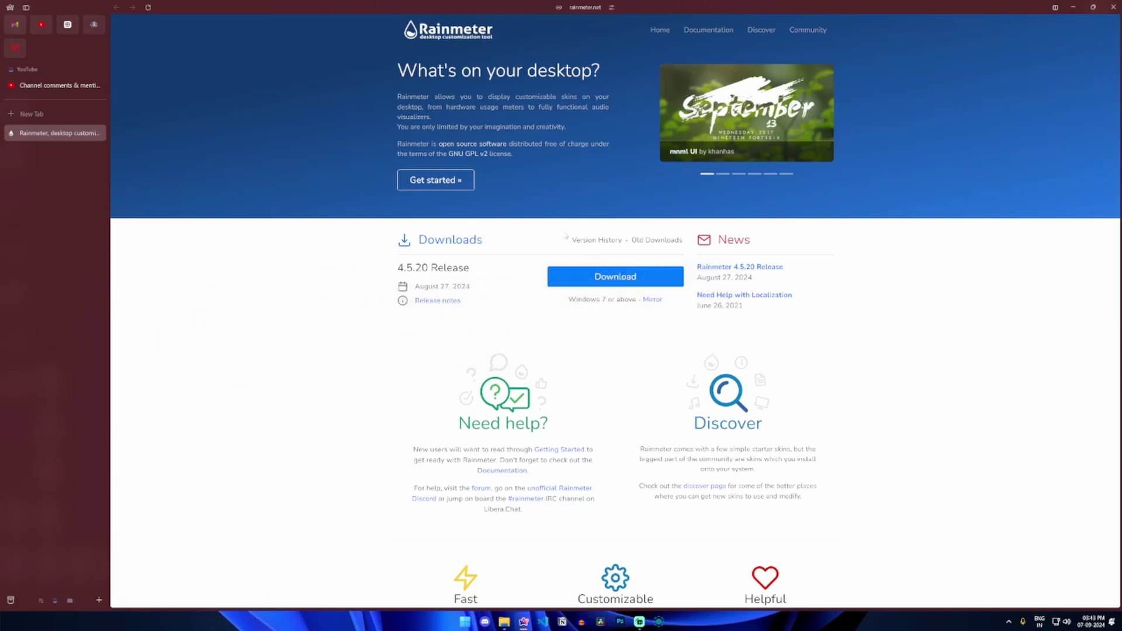
pyautogui.click(618, 284)
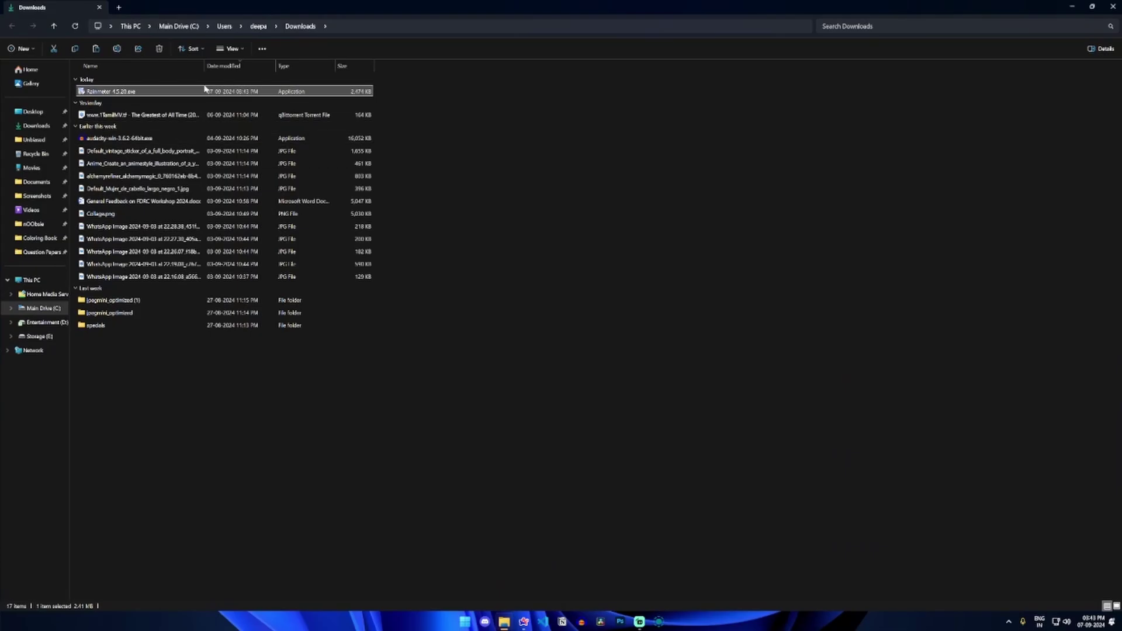
# - Delete every Downloads file except Rainmeter 4.5.20.exe, then run that installer
pyautogui.moveTo(214, 372); pyautogui.dragTo(379, 118)
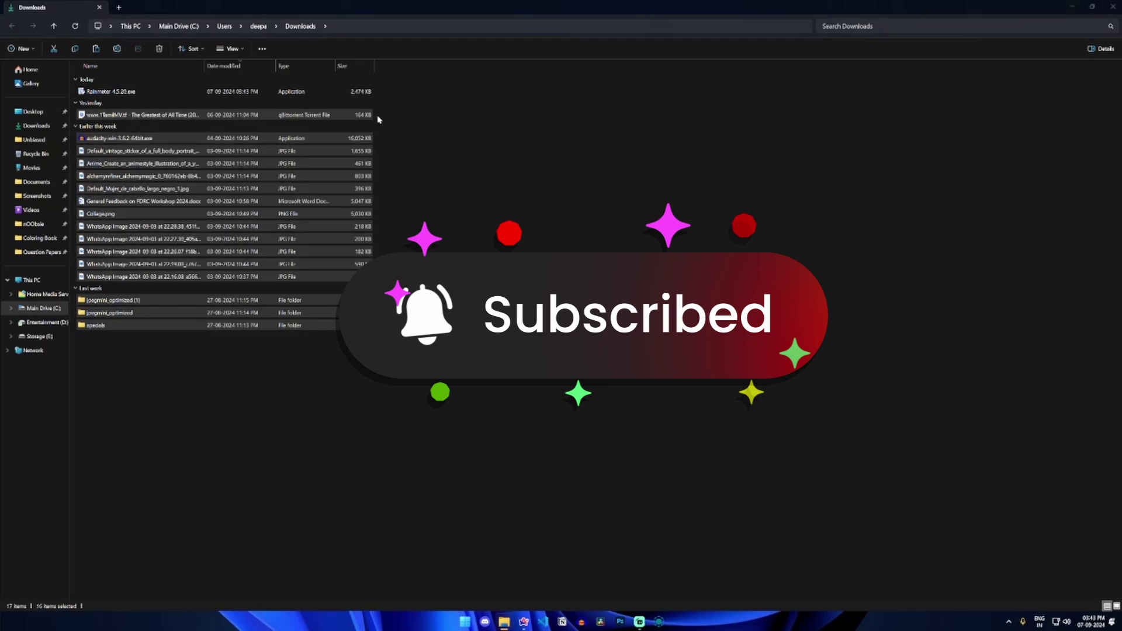
pyautogui.press('Delete')
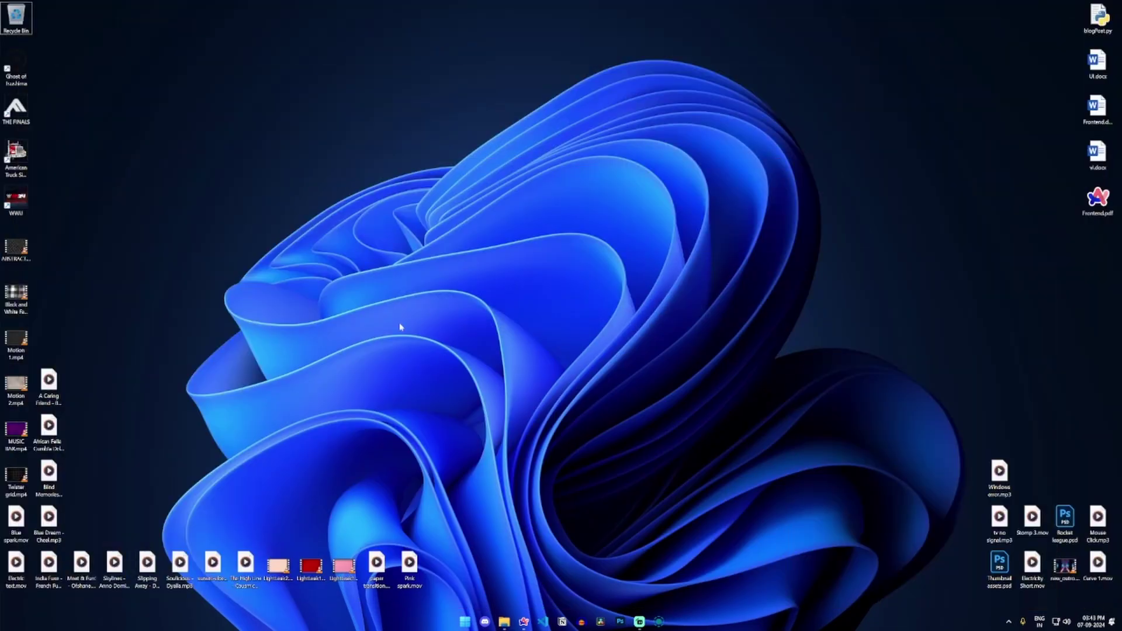
pyautogui.click(505, 622)
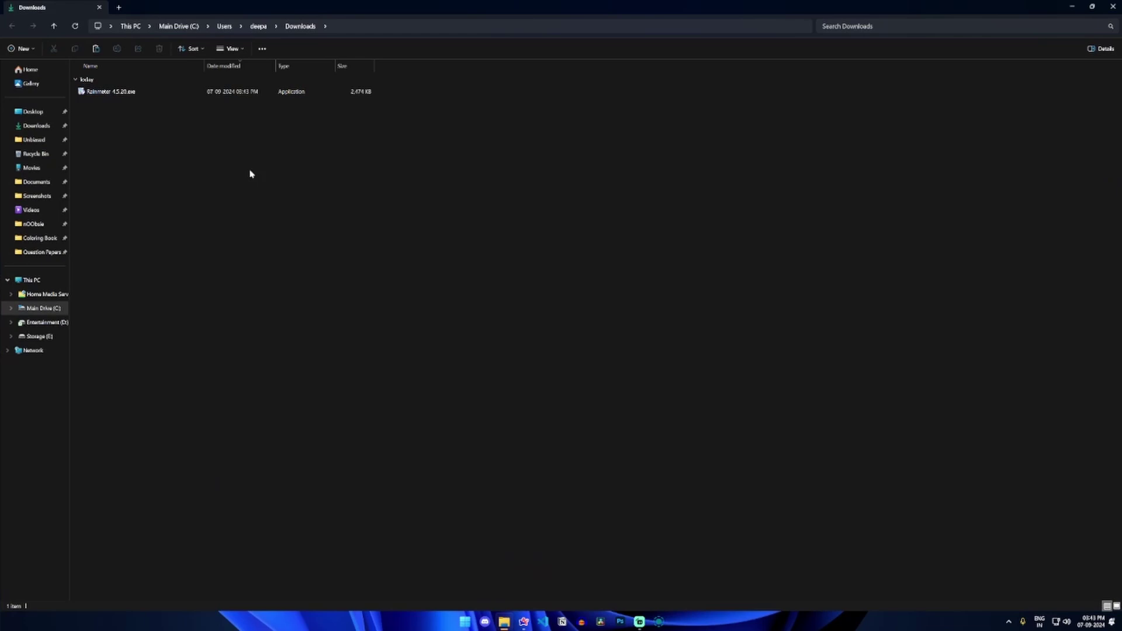
pyautogui.doubleClick(156, 92)
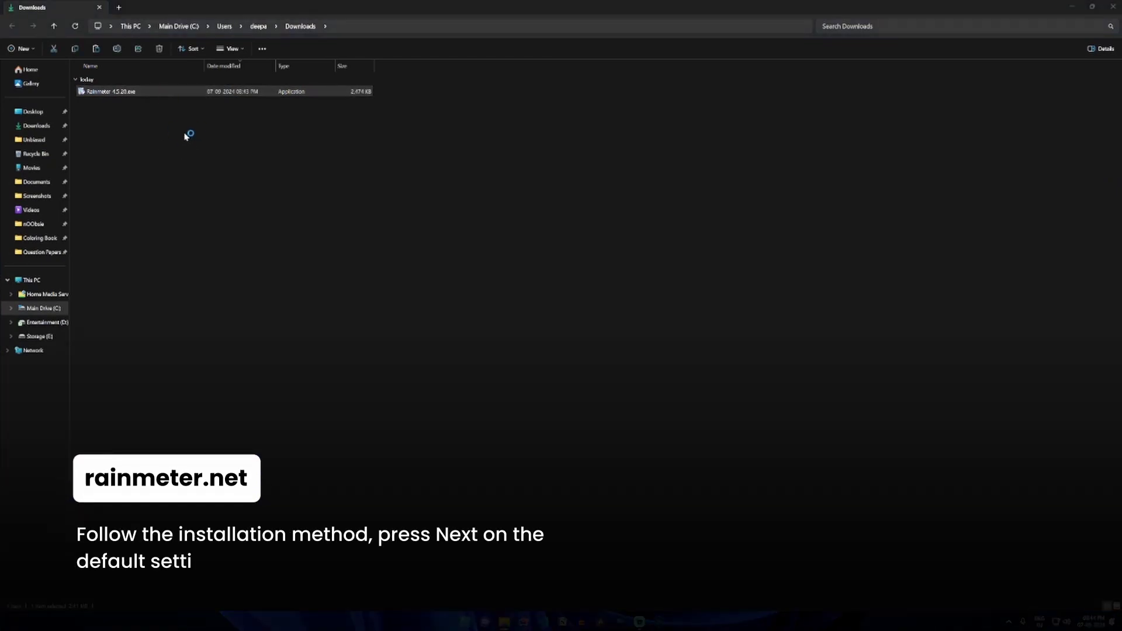
# - Install Rainmeter in English using the Standard installation with default folder and options
pyautogui.click(1072, 16)
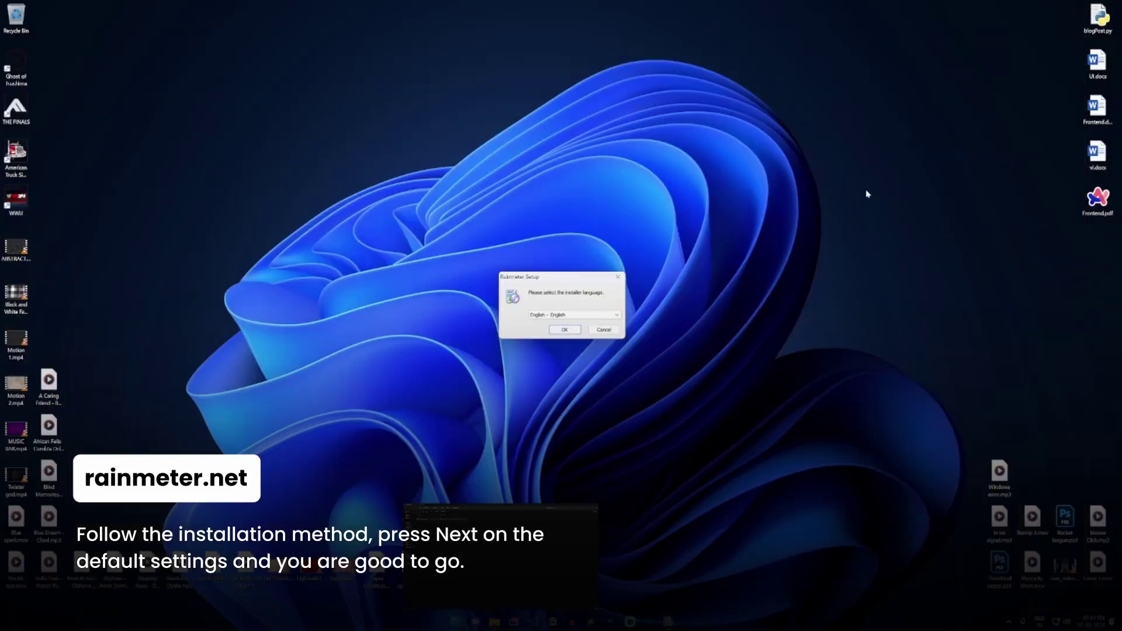
pyautogui.press('Return')
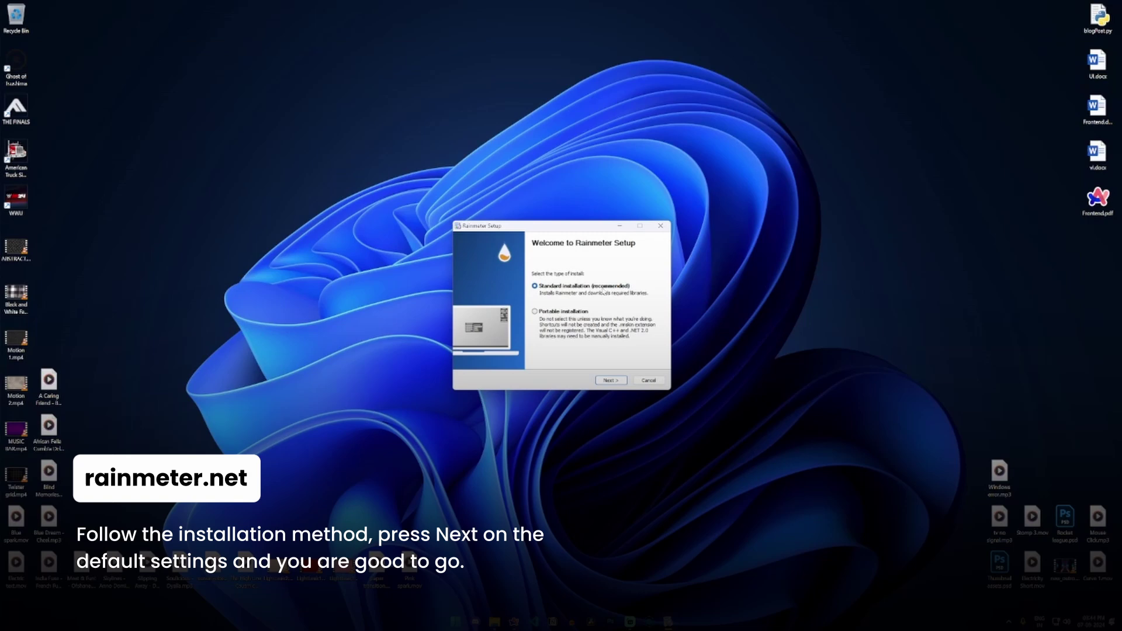
pyautogui.click(612, 381)
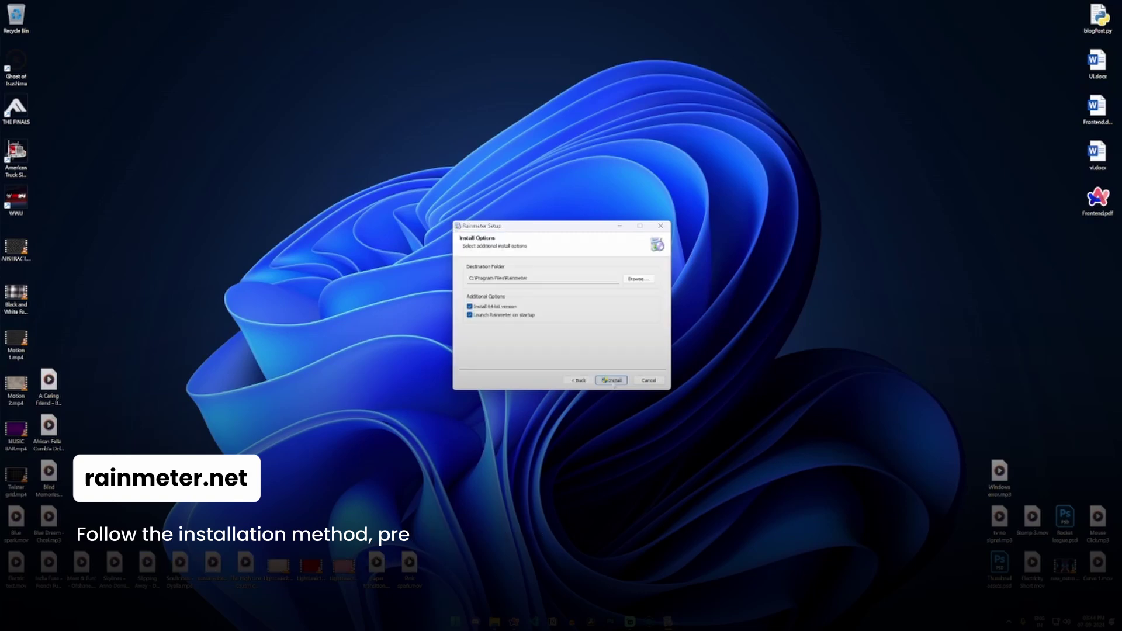
pyautogui.click(612, 380)
pyautogui.click(612, 381)
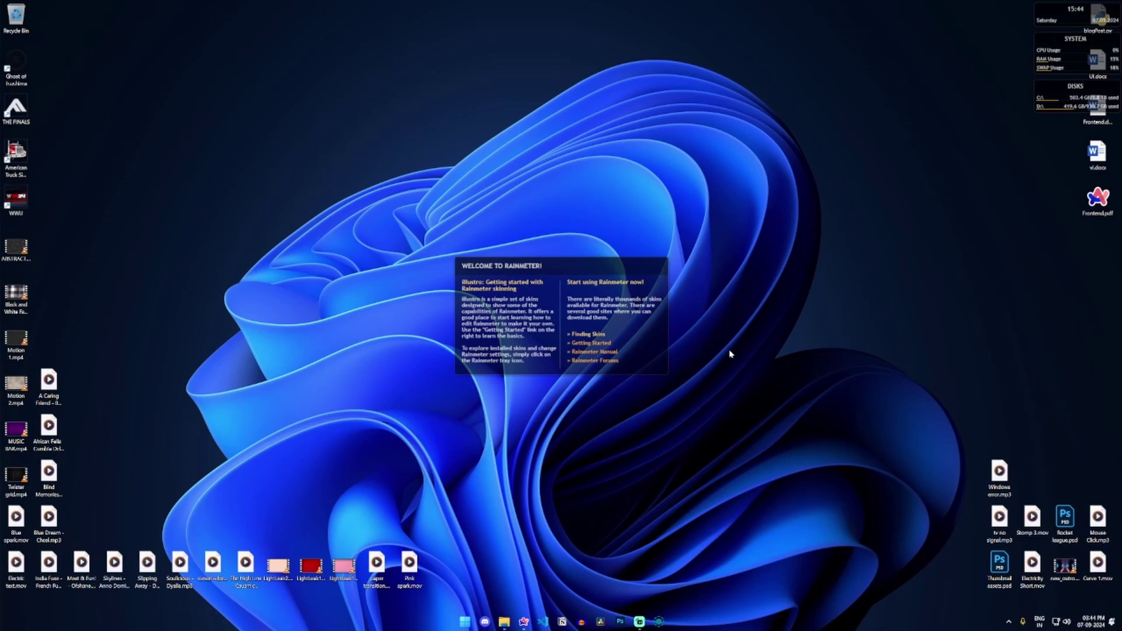
# - Drag the Welcome to Rainmeter skin into the desktop's top-left corner
pyautogui.moveTo(578, 267); pyautogui.dragTo(215, 56)
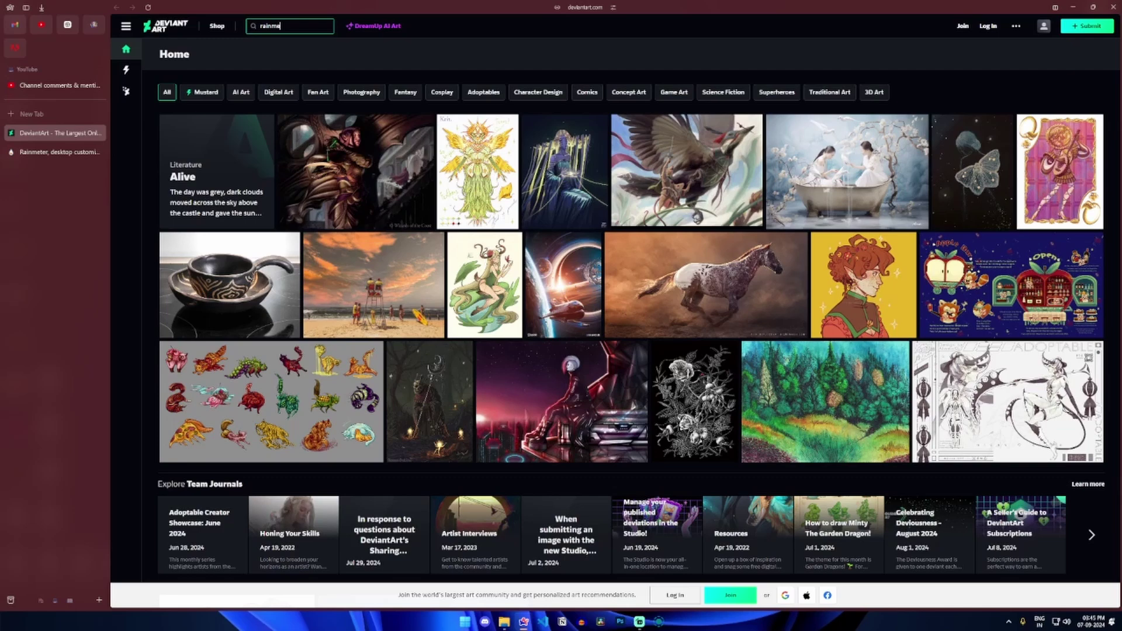
pyautogui.write('ter')
# - Search DeviantArt for 'rainmeter' and open the Big Sur RC1 skin page
pyautogui.press('Return')
pyautogui.scroll(-1, 343, 69)
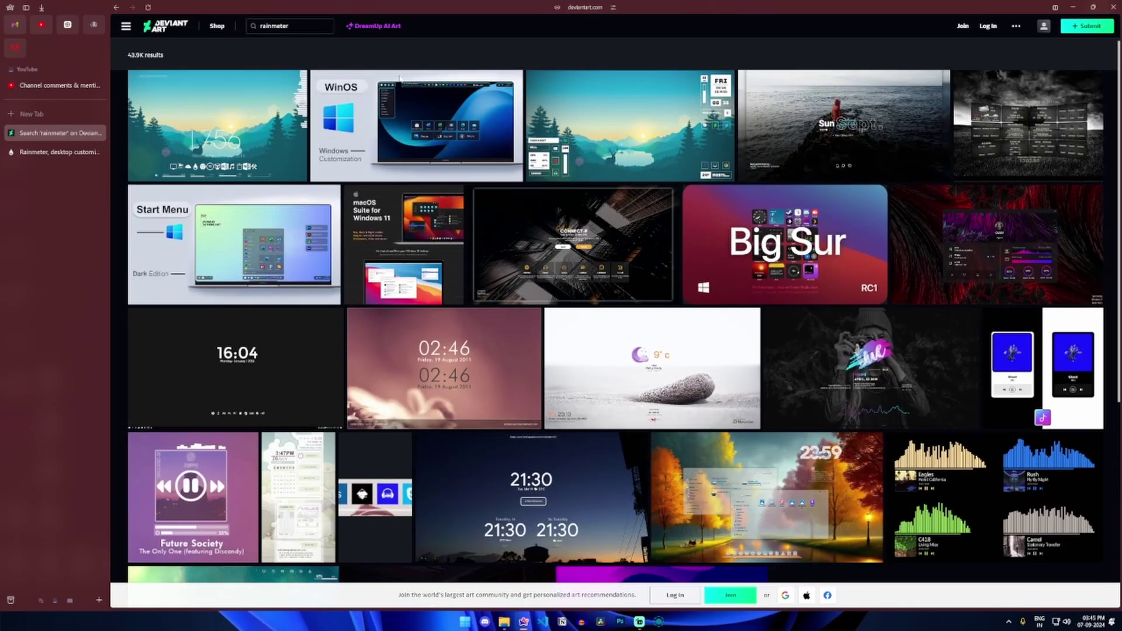
pyautogui.scroll(-1, 526, 219)
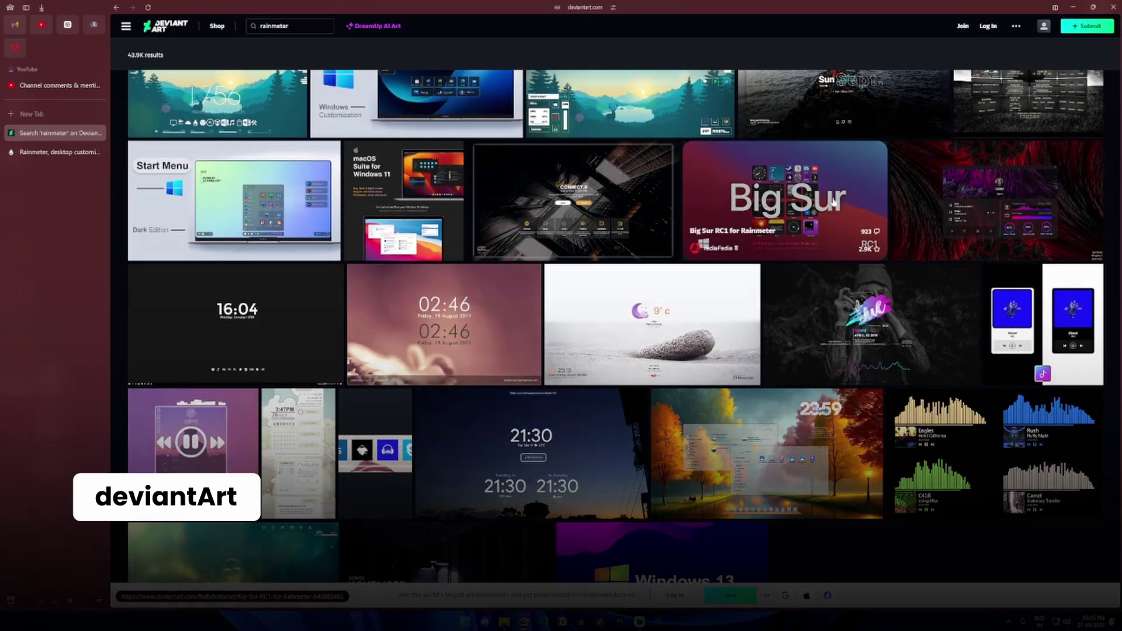
pyautogui.click(781, 202)
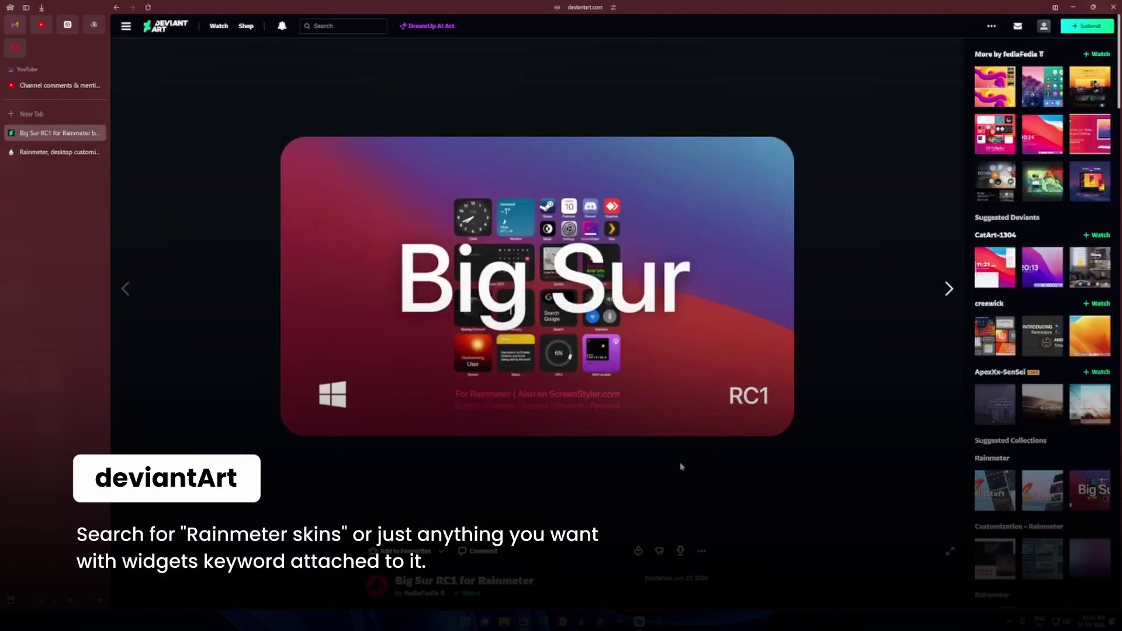
pyautogui.scroll(-2, 692, 511)
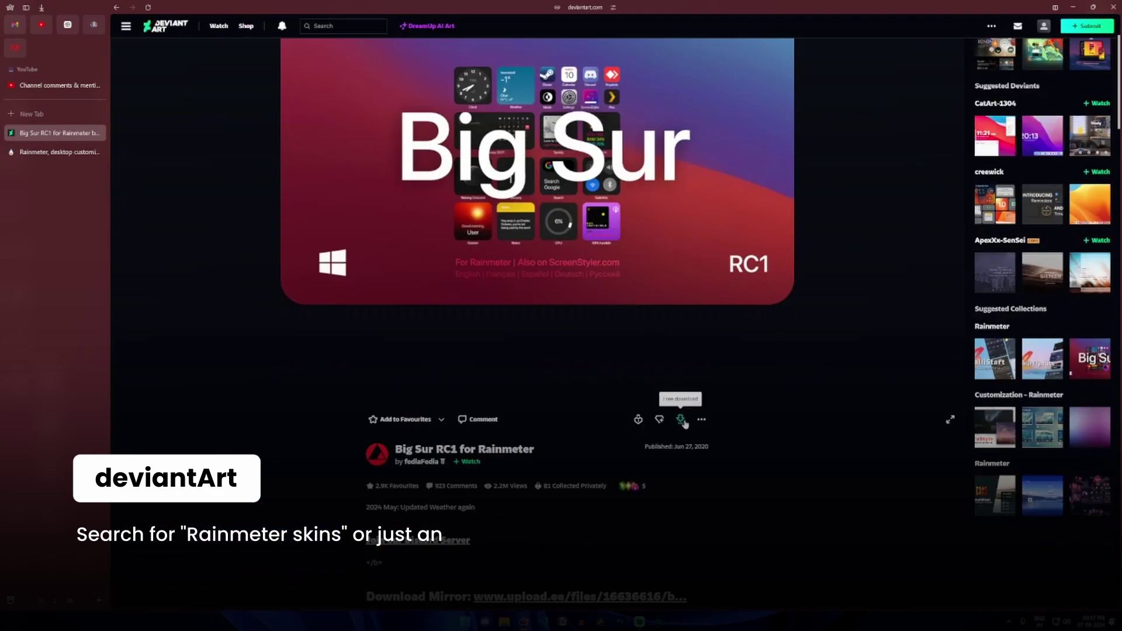
# - Download the Big Sur skin package and open its extracted folder
pyautogui.click(683, 420)
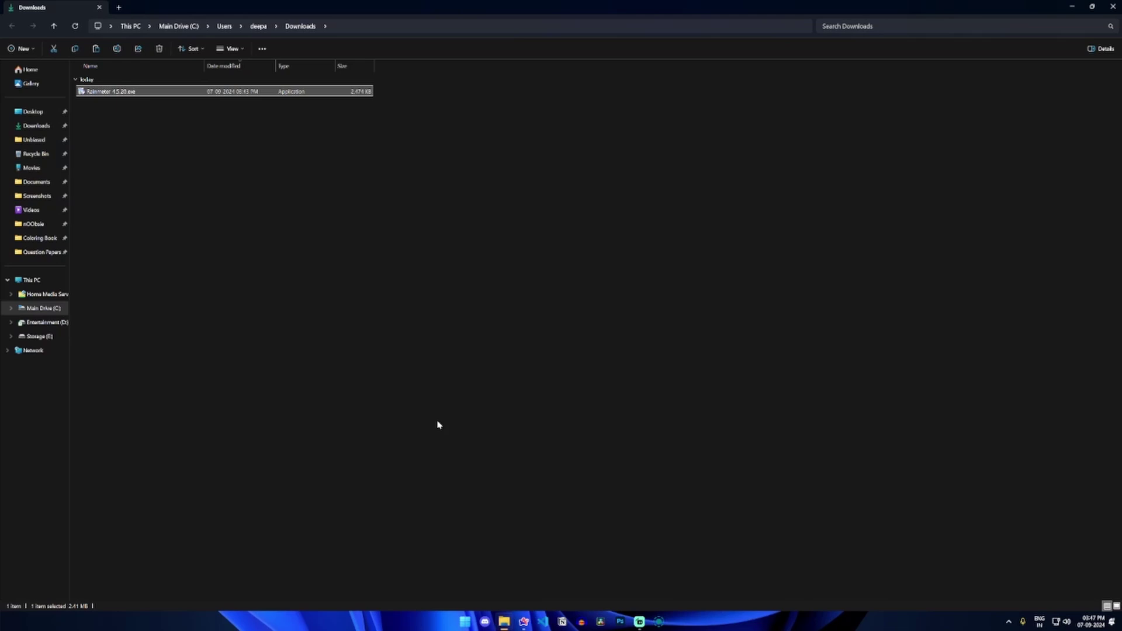
pyautogui.rightClick(162, 103)
pyautogui.click(179, 121)
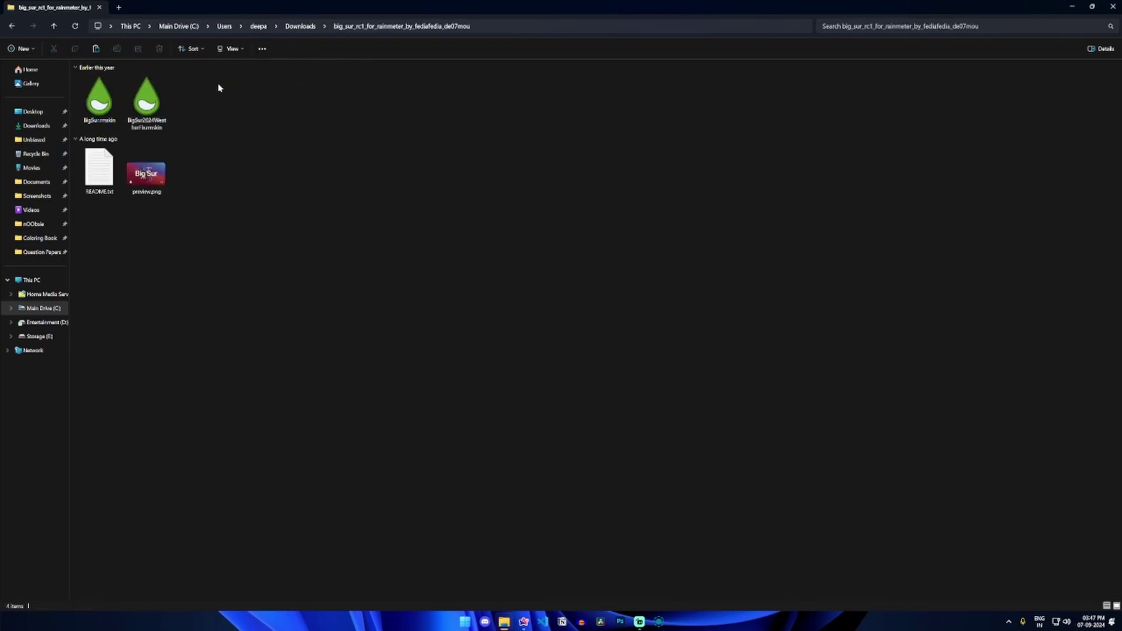
# - Install BigSur.rmskin with its layout, then close Manage Rainmeter
pyautogui.doubleClick(99, 99)
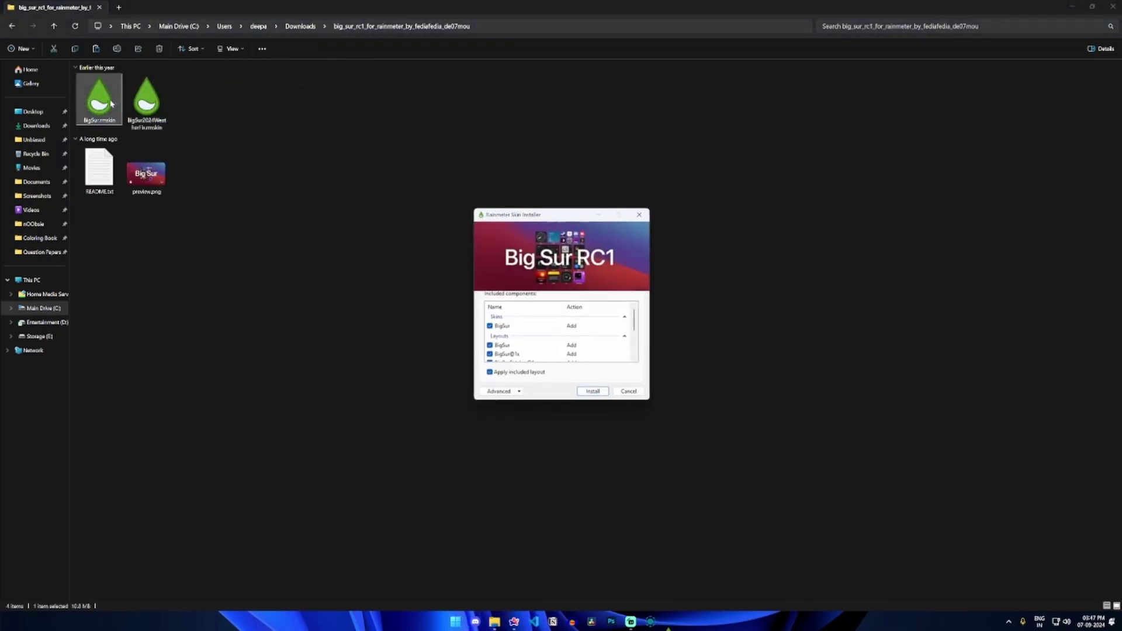
pyautogui.scroll(-3, 530, 349)
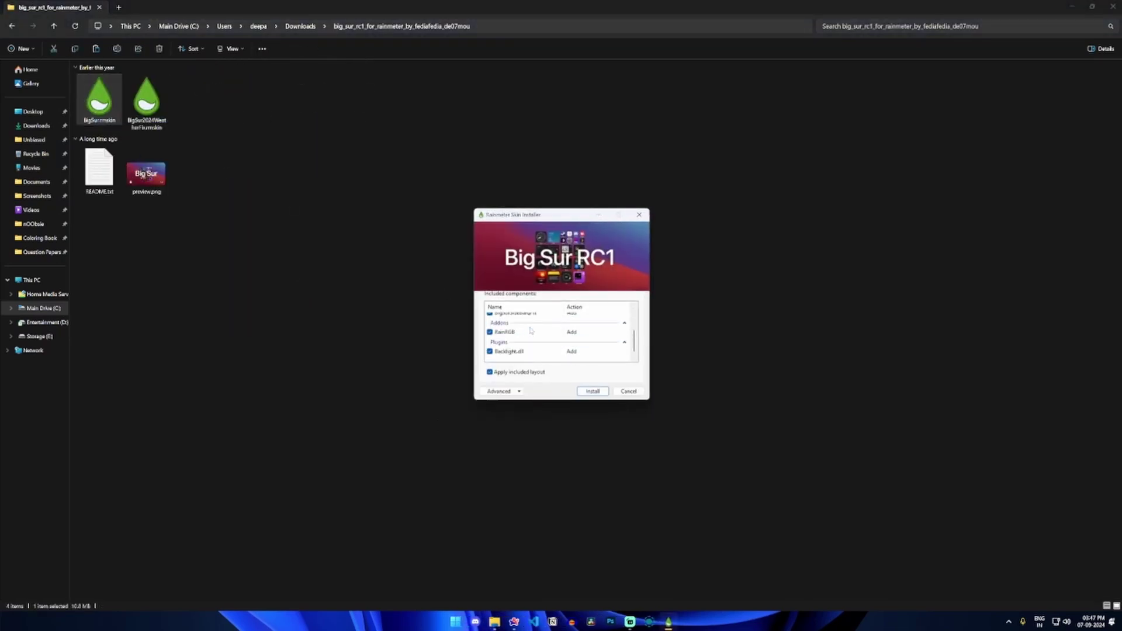
pyautogui.click(594, 391)
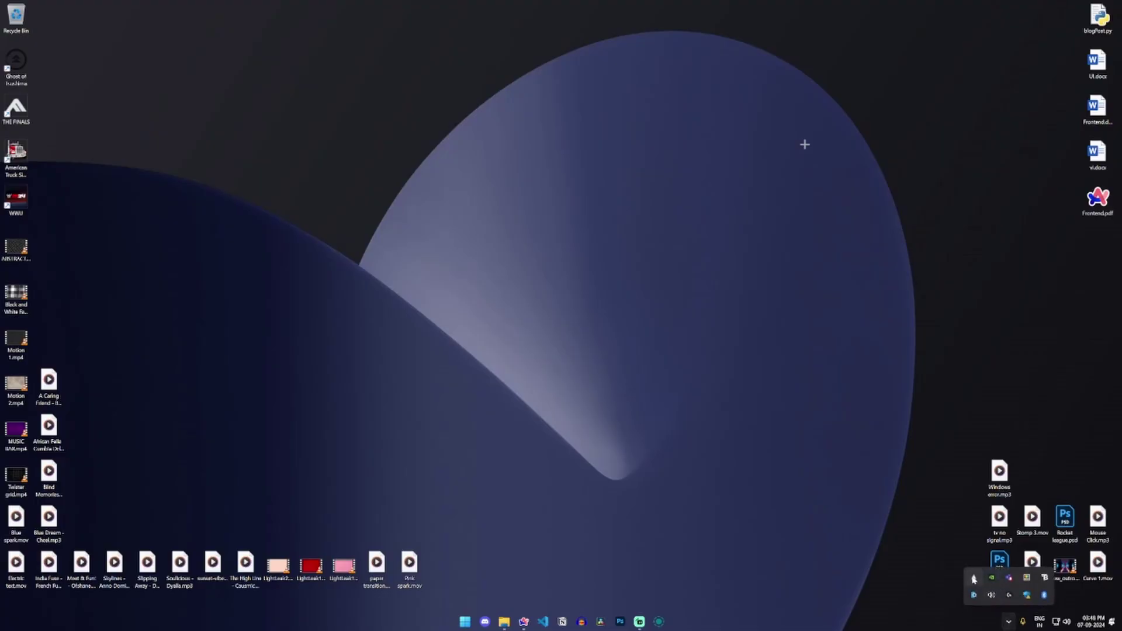
pyautogui.click(973, 579)
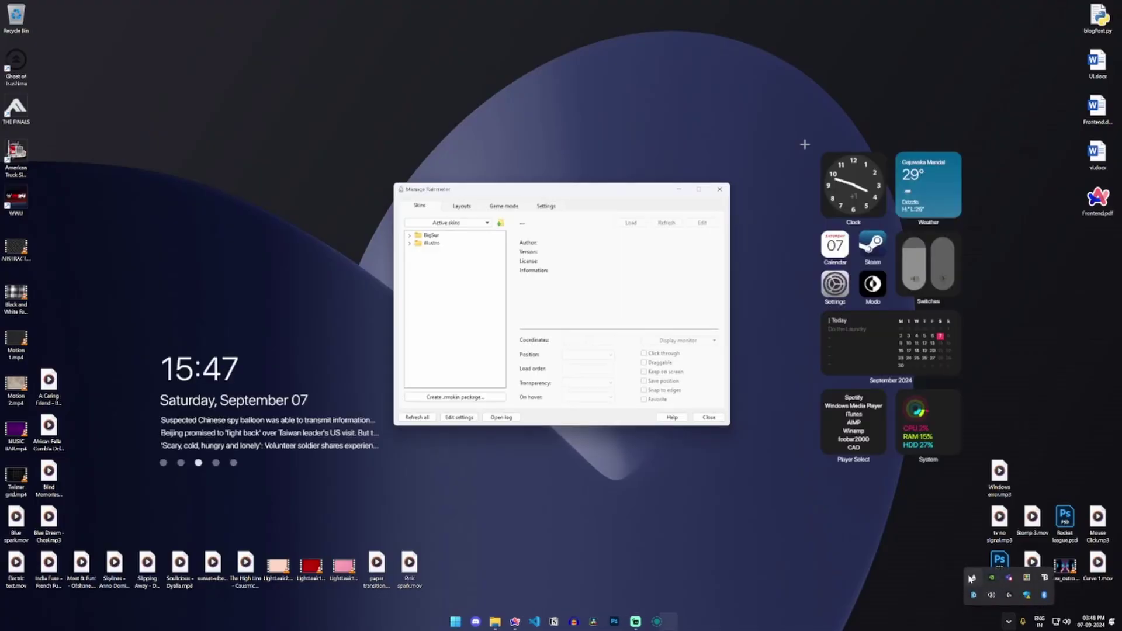
pyautogui.click(720, 190)
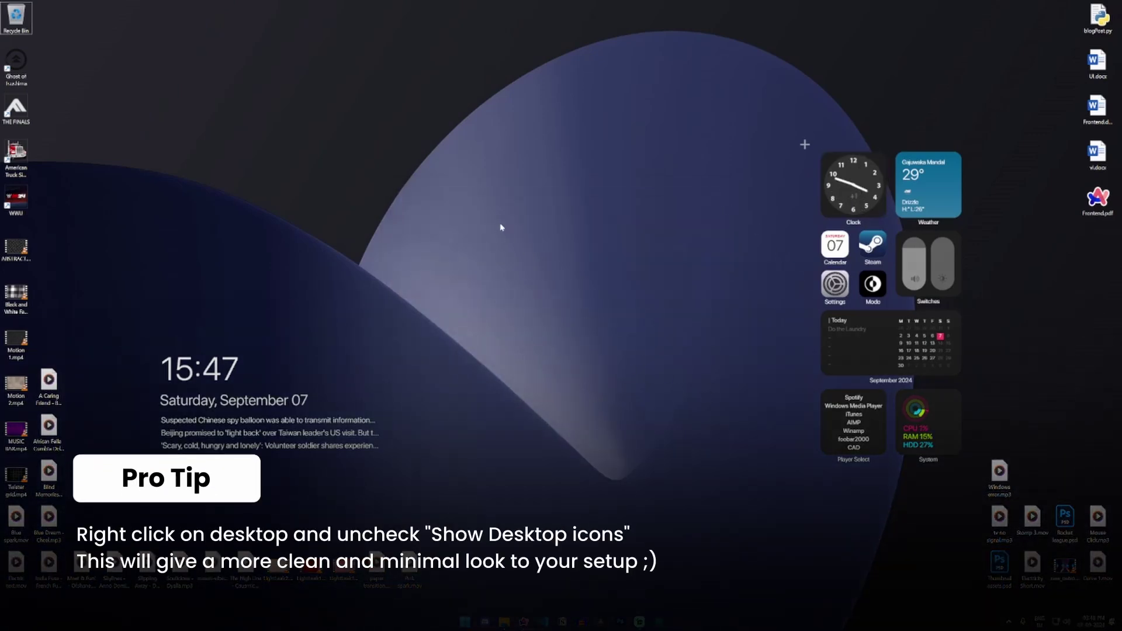
# - Turn off Show desktop icons in the desktop View menu
pyautogui.rightClick(502, 228)
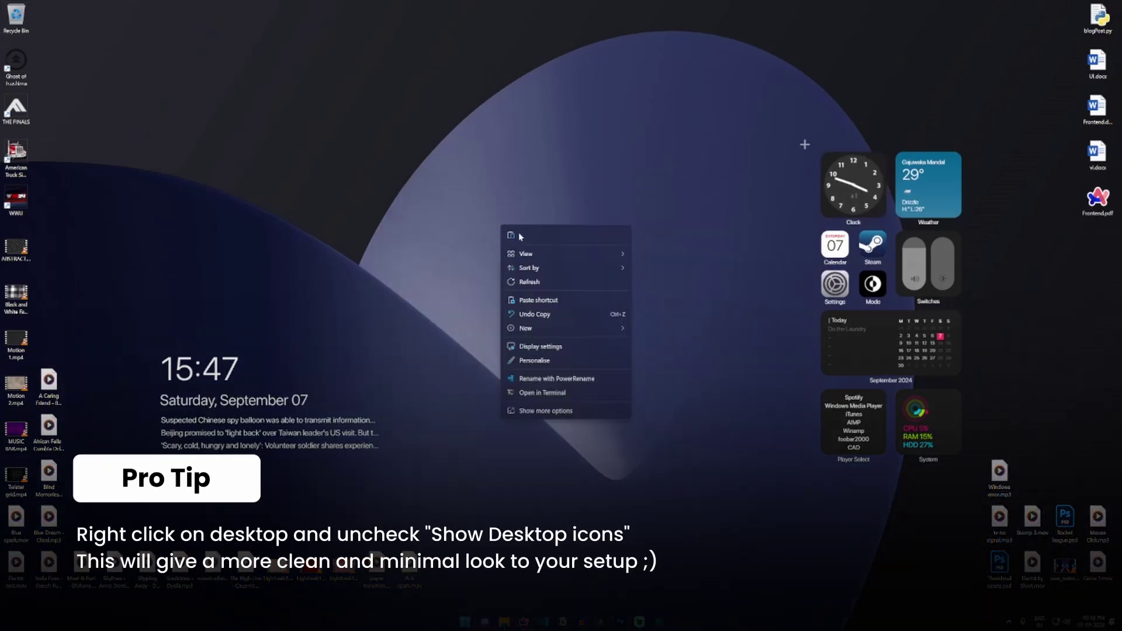
pyautogui.moveTo(526, 254)
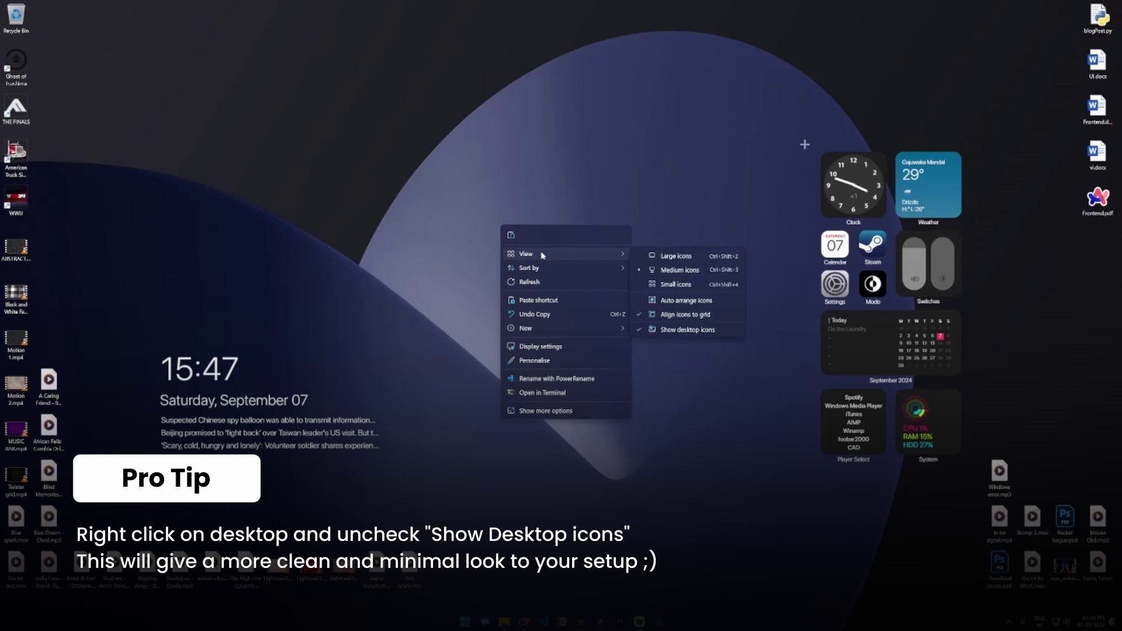
pyautogui.click(667, 332)
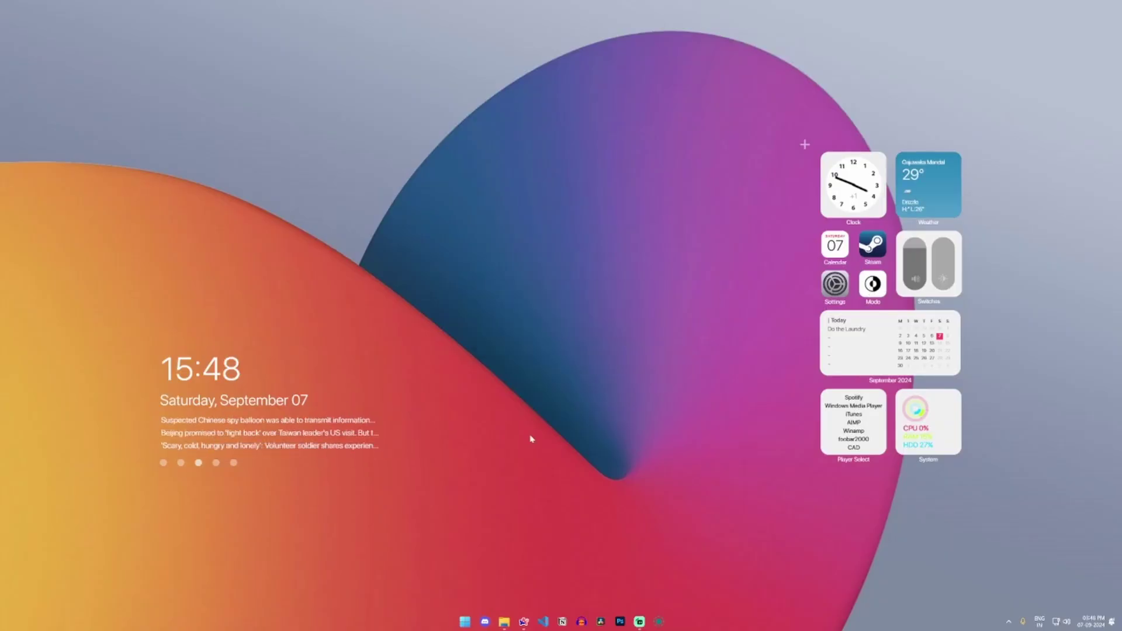
# - Review the Big Sur calendar skin's ini file in Notepad, then refresh that skin
pyautogui.rightClick(877, 346)
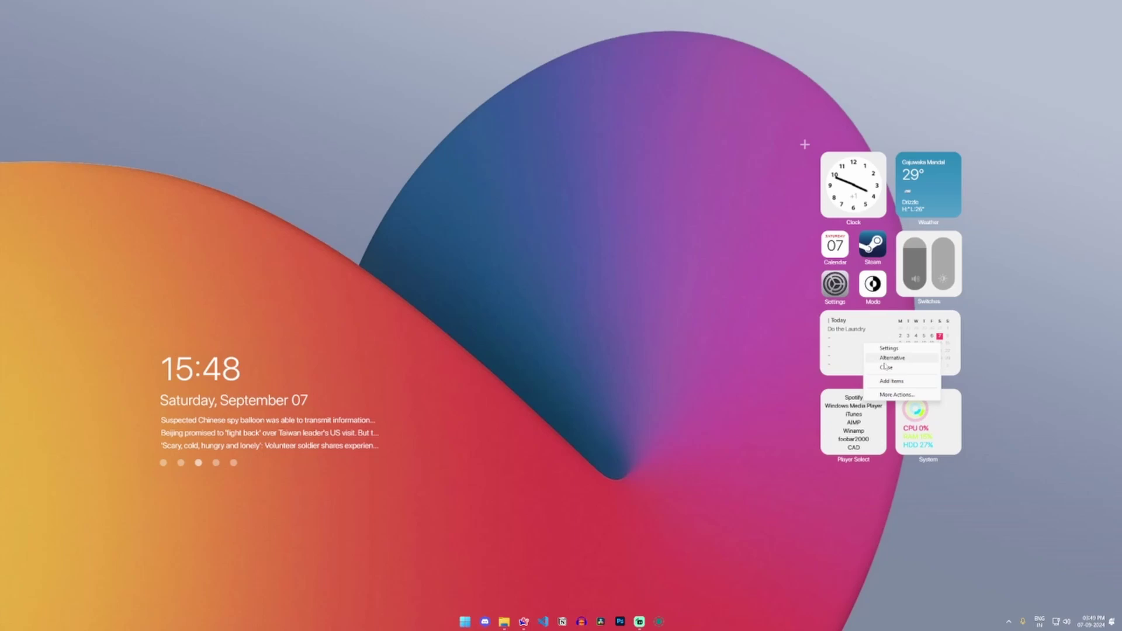
pyautogui.click(892, 396)
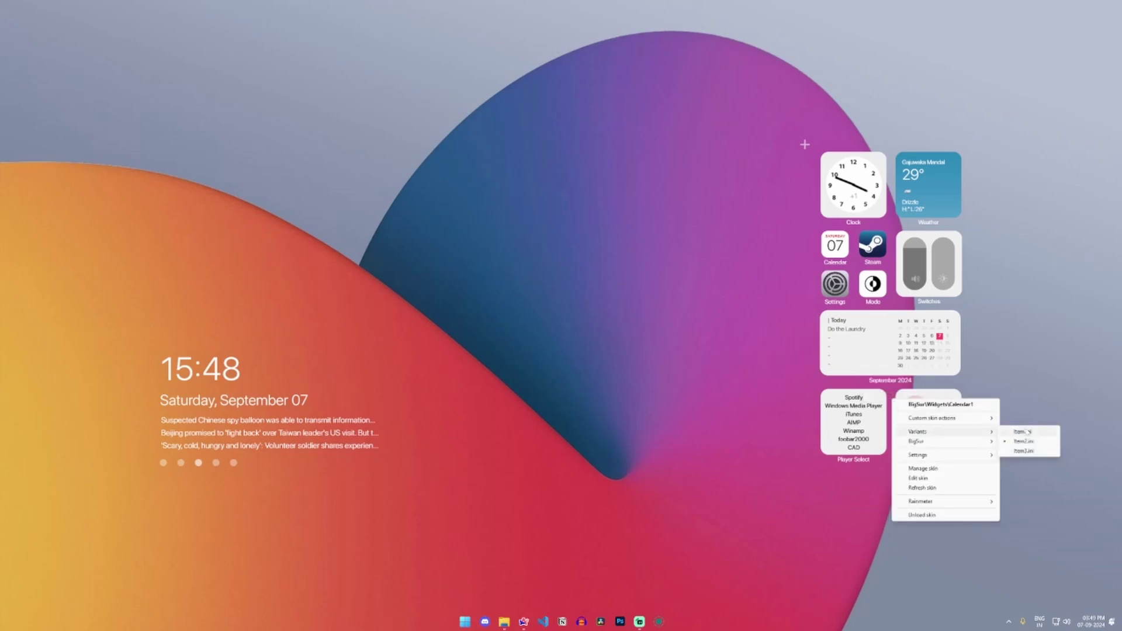
pyautogui.moveTo(929, 456)
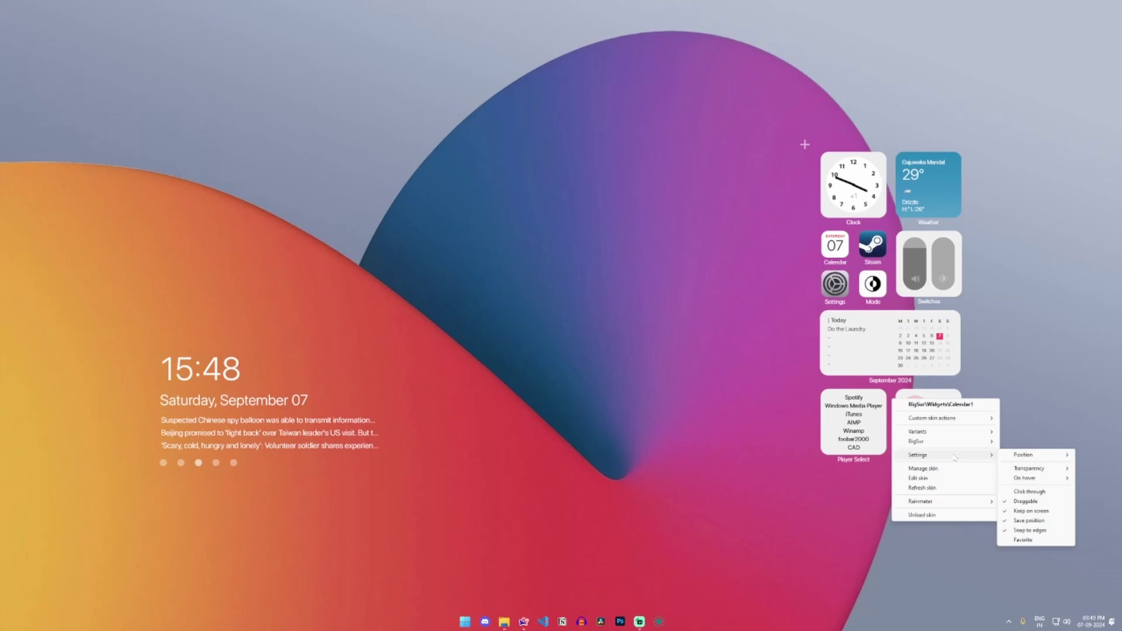
pyautogui.moveTo(947, 432)
pyautogui.click(943, 471)
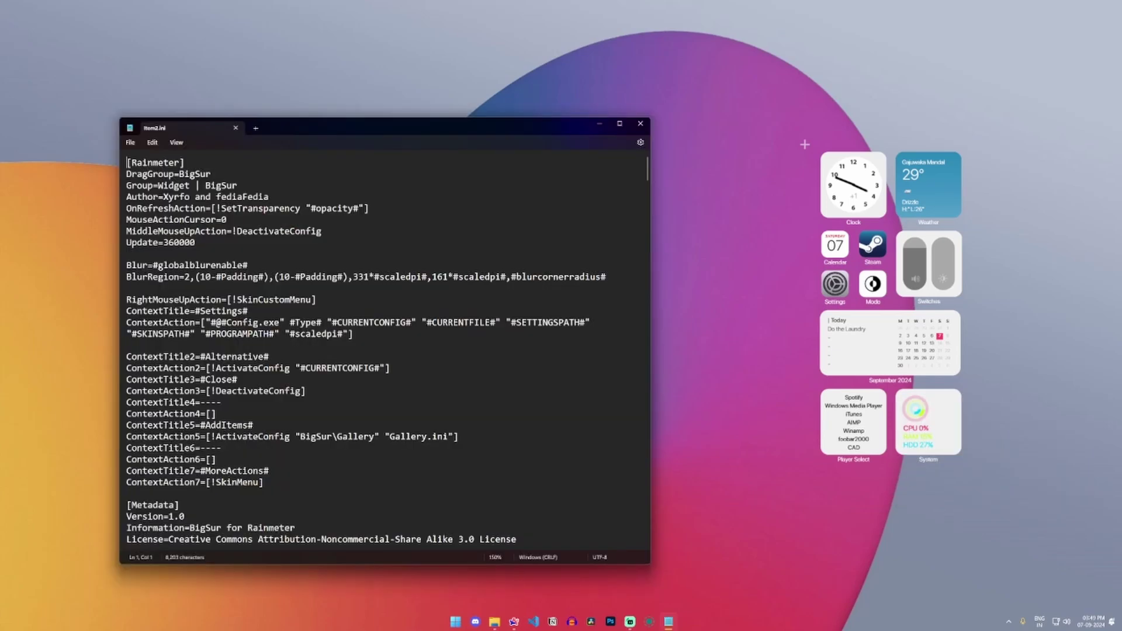
pyautogui.scroll(-5, 351, 351)
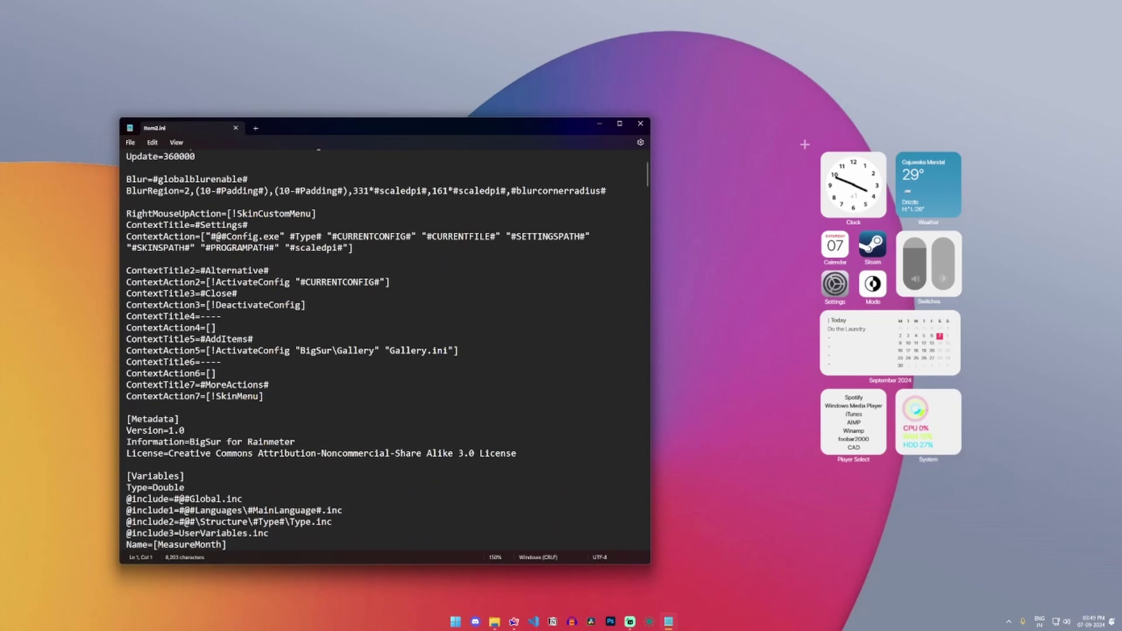
pyautogui.scroll(-5, 351, 351)
pyautogui.scroll(-5, 351, 351)
pyautogui.click(995, 471)
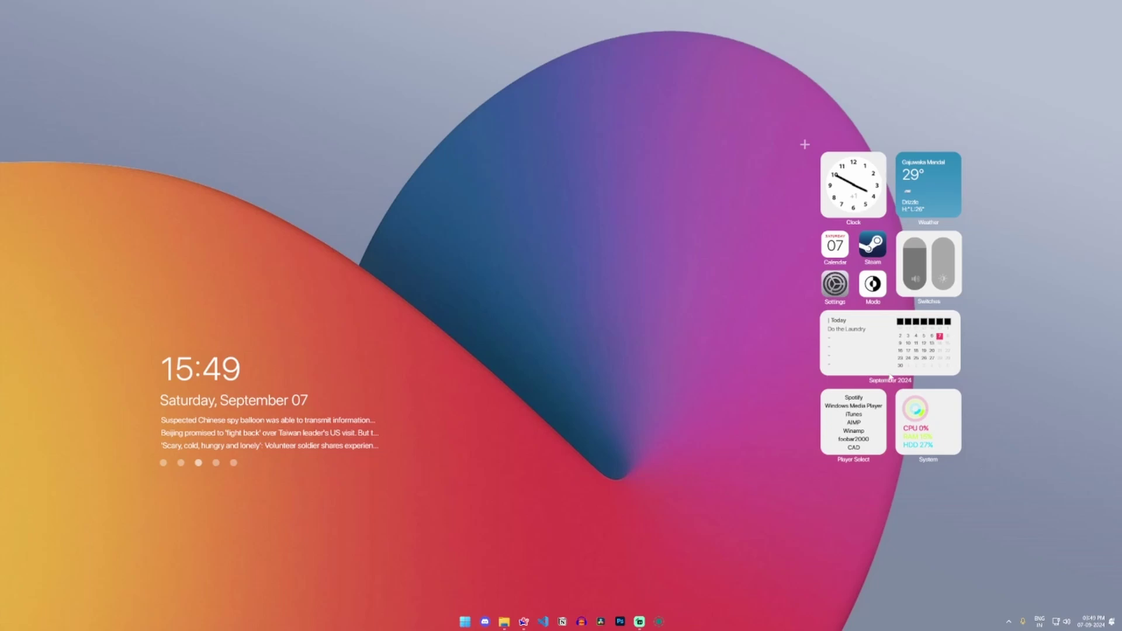
# - Unload the Big Sur calendar skin from its More Actions menu
pyautogui.rightClick(874, 366)
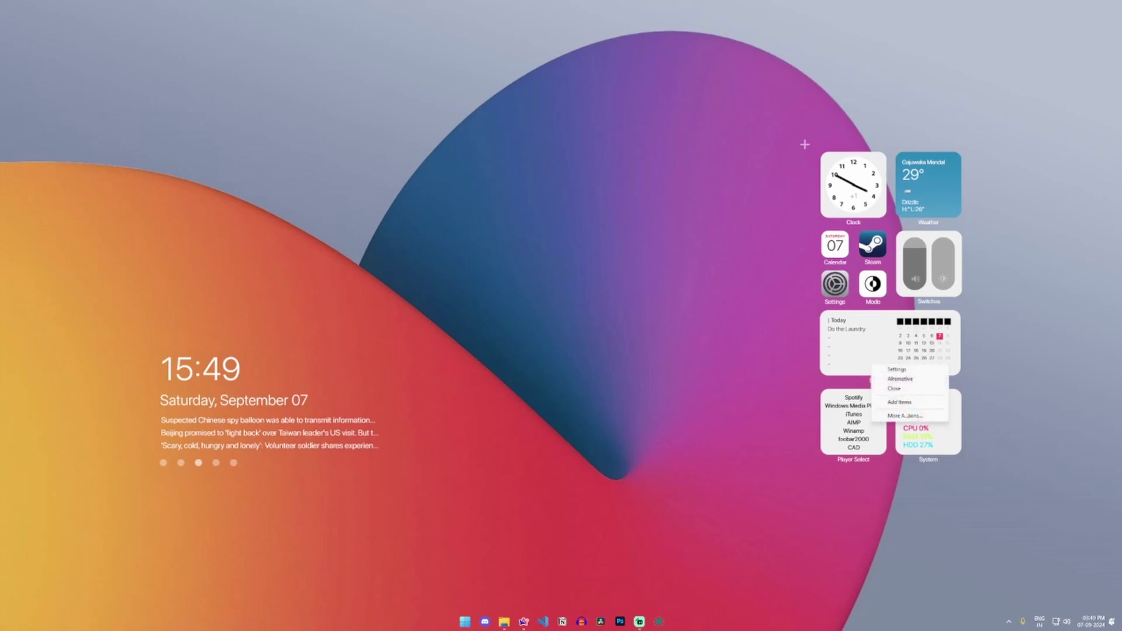
pyautogui.click(908, 416)
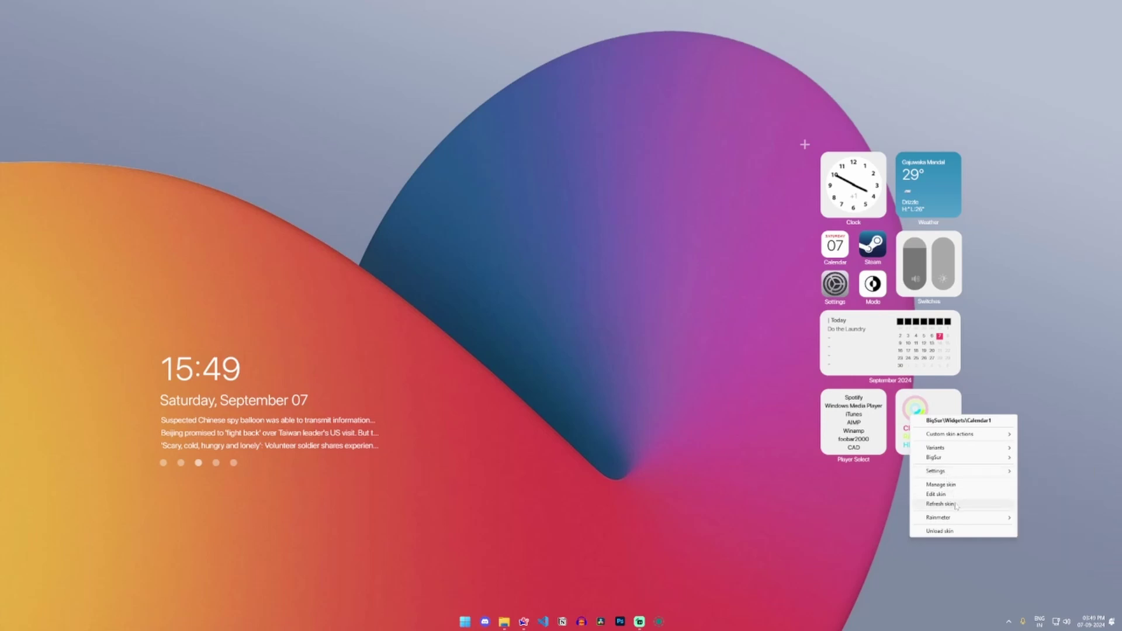
pyautogui.click(945, 533)
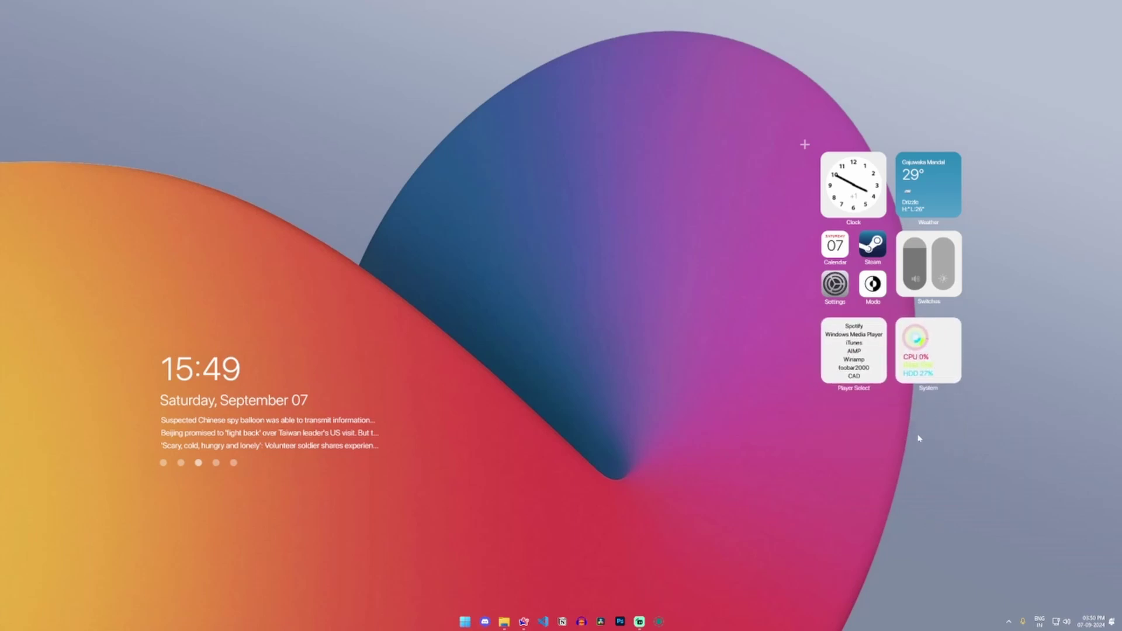
# - In the Arc browser, search DeviantArt for 'system info rainmeter' skins
pyautogui.click(525, 622)
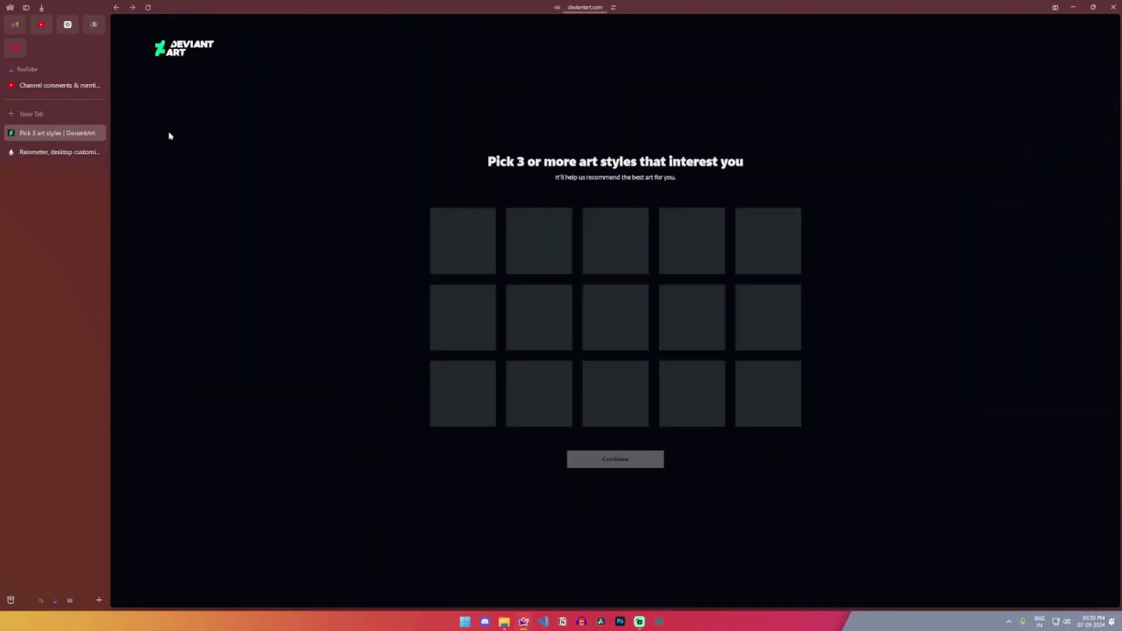
pyautogui.write('eter')
pyautogui.press('Return')
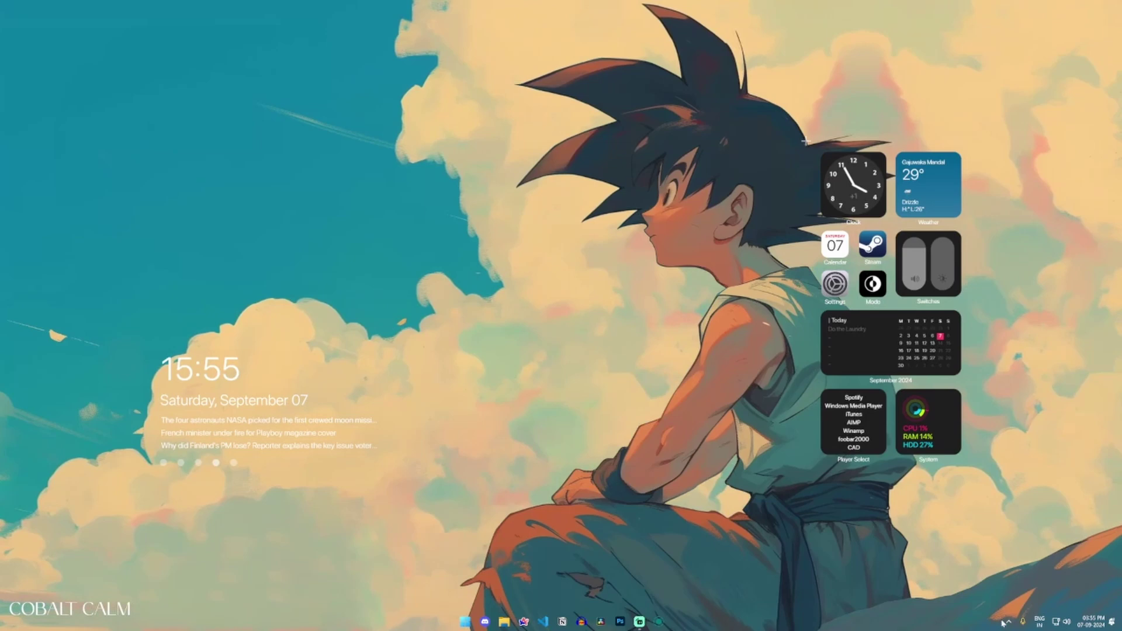
# - Load the SystemInformation GPU.ini and CPU.ini widgets from the Rainmeter skin manager
pyautogui.click(1009, 622)
pyautogui.click(973, 562)
pyautogui.doubleClick(446, 252)
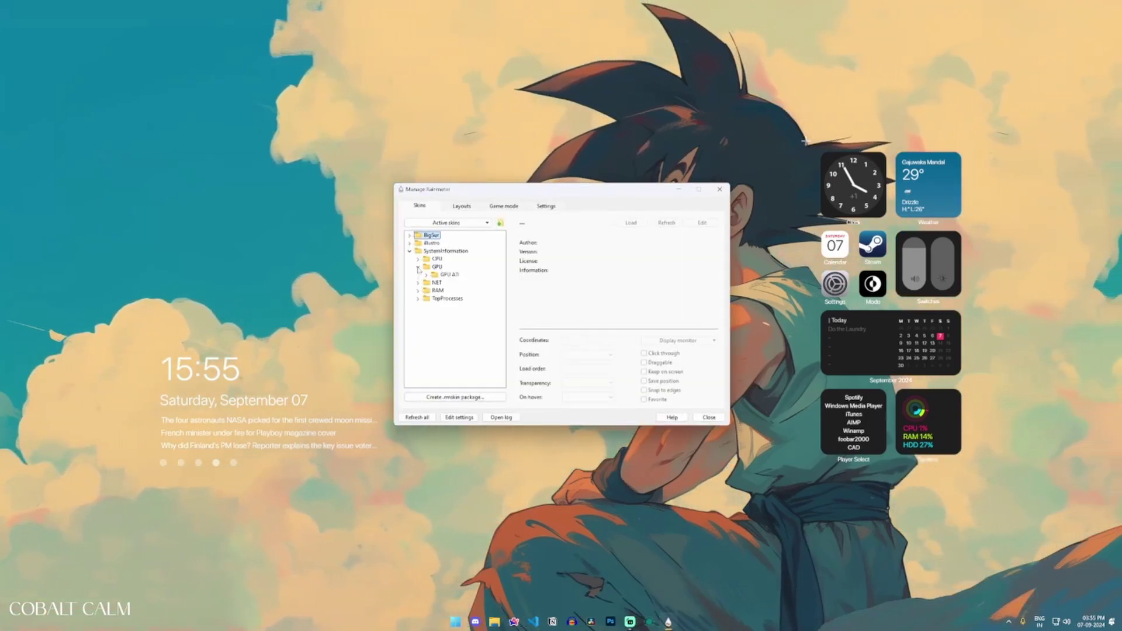
pyautogui.doubleClick(449, 275)
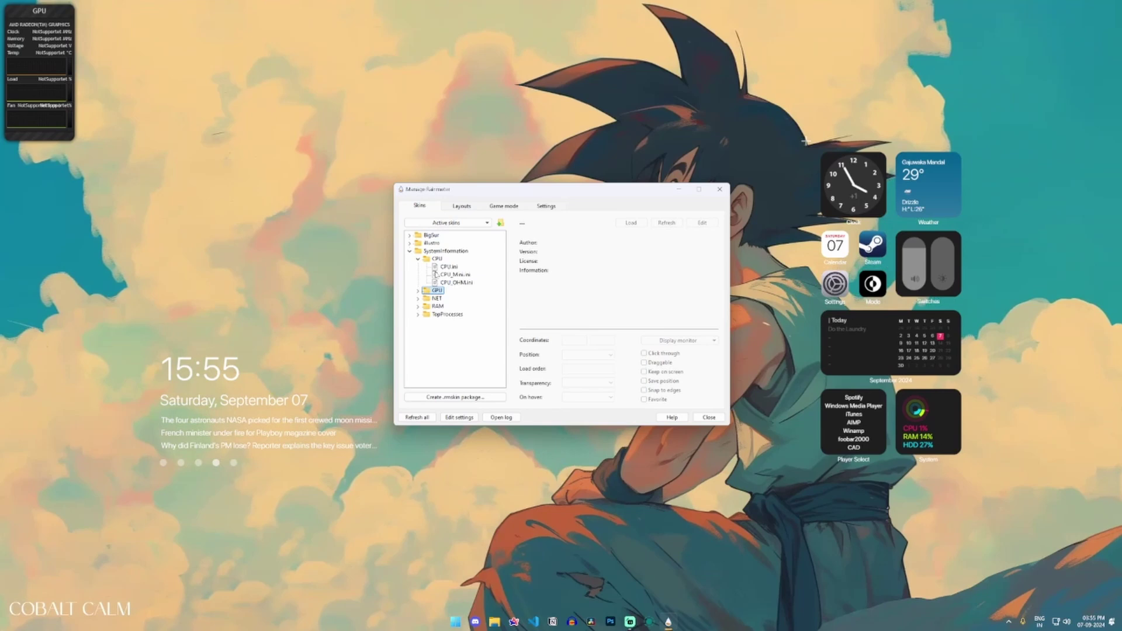
pyautogui.doubleClick(436, 259)
pyautogui.doubleClick(449, 267)
pyautogui.moveTo(52, 176); pyautogui.dragTo(141, 20)
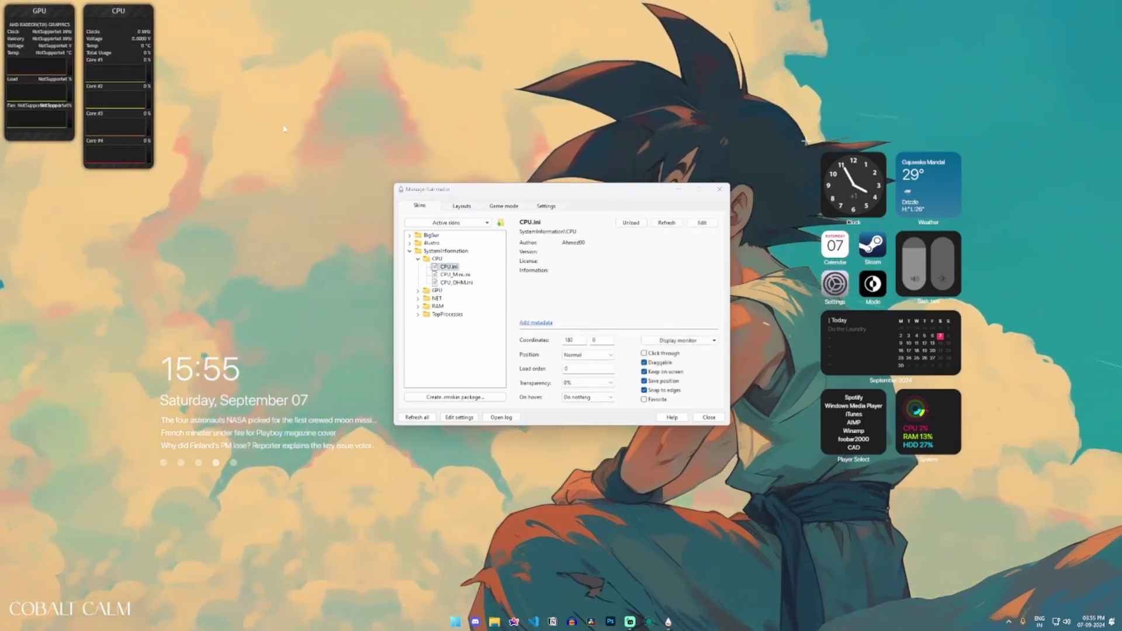
# - Place the CPU monitor beside the weather widget with the GPU monitor below it
pyautogui.click(719, 190)
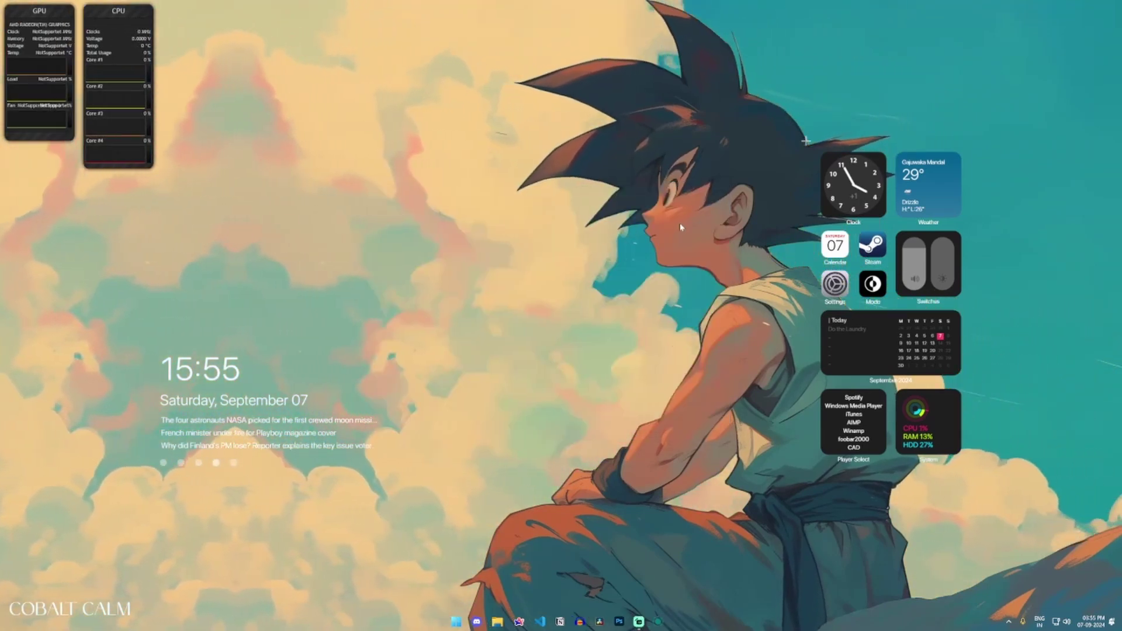
pyautogui.moveTo(110, 53)
pyautogui.mouseDown()
pyautogui.moveTo(970, 284)
pyautogui.moveTo(995, 204)
pyautogui.mouseUp()
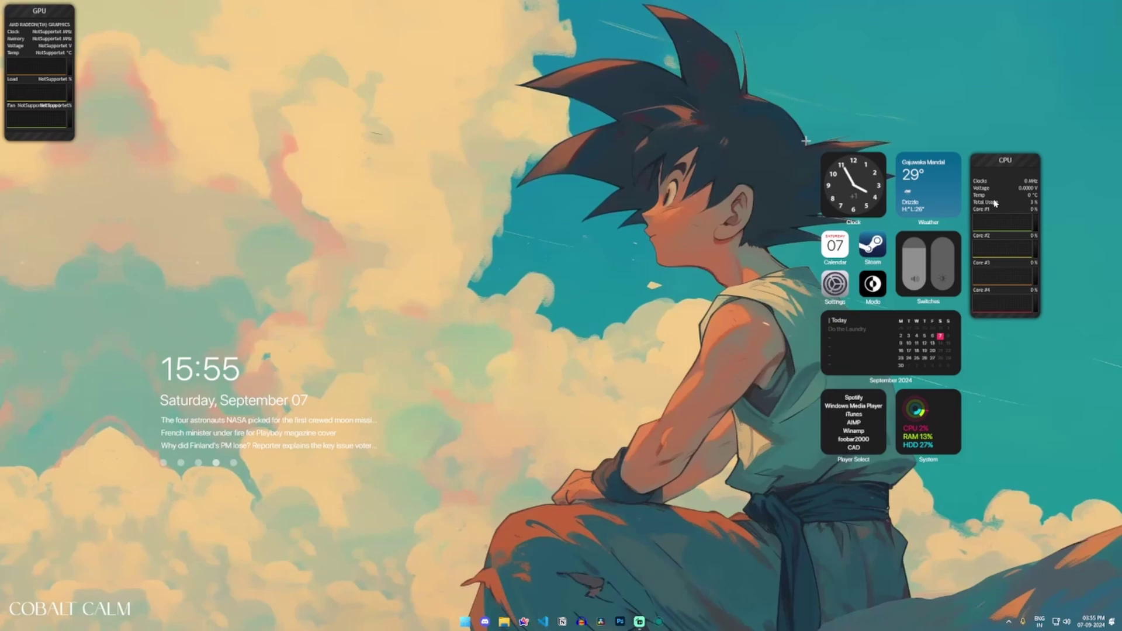
pyautogui.moveTo(40, 71); pyautogui.dragTo(1009, 395)
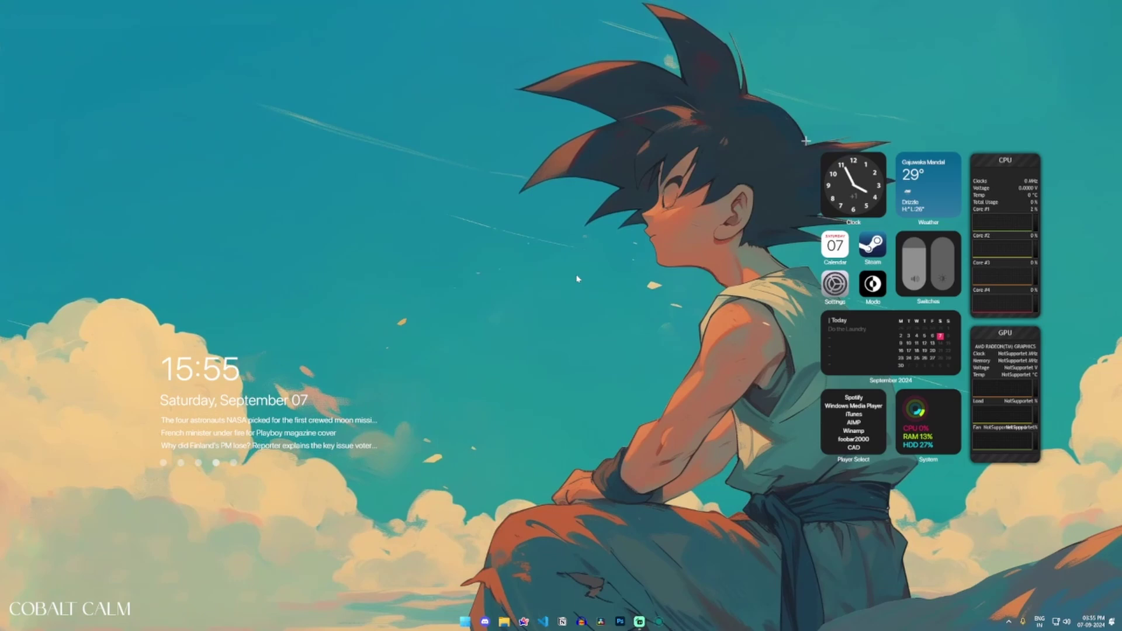
# - Unload the CPU and GPU monitors, then shift the clock, weather and Switches widgets right
pyautogui.rightClick(1009, 176)
pyautogui.click(1053, 203)
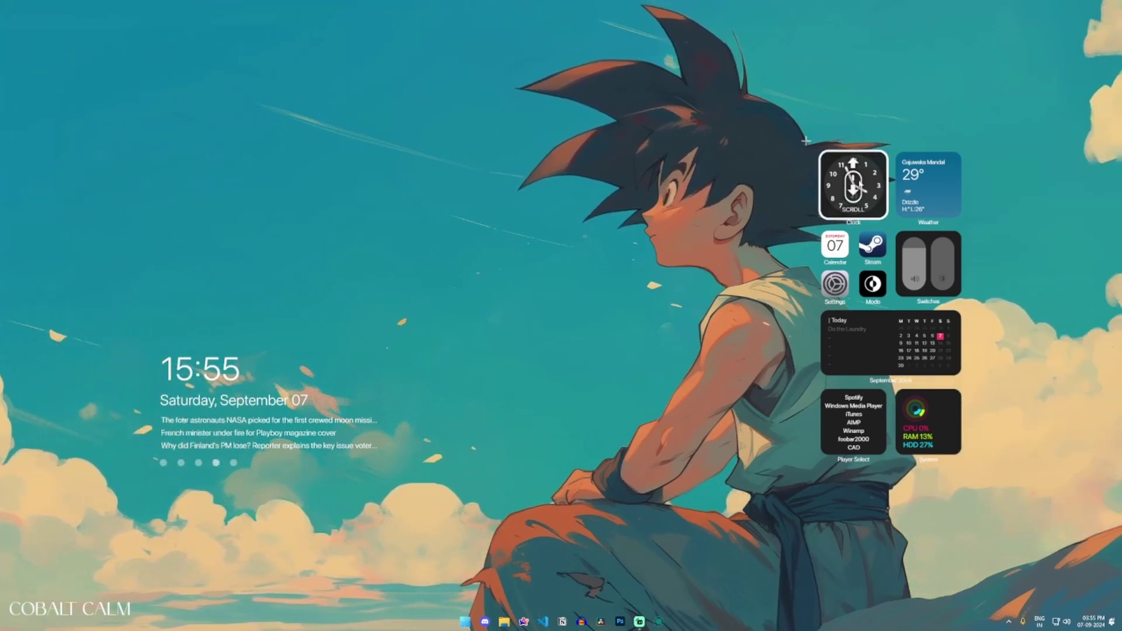
pyautogui.moveTo(865, 189); pyautogui.dragTo(959, 184)
pyautogui.moveTo(929, 263); pyautogui.dragTo(1022, 260)
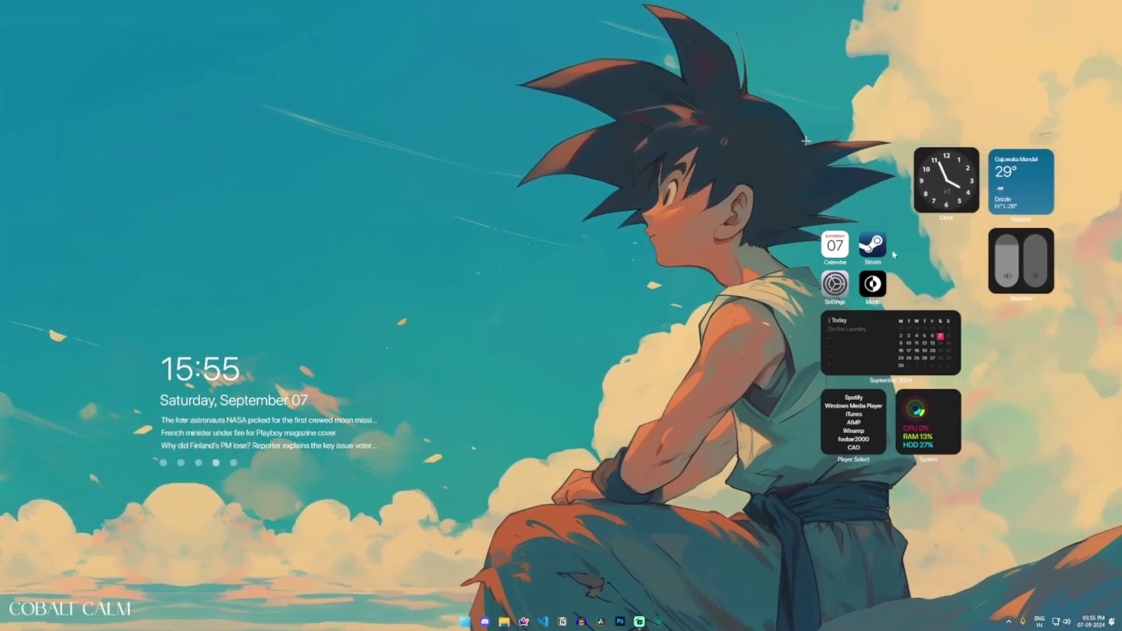
pyautogui.moveTo(873, 246); pyautogui.dragTo(965, 242)
# - Move the icons, September 2024 calendar, Player Select and System widgets into the new right column
pyautogui.moveTo(836, 246); pyautogui.dragTo(928, 242)
pyautogui.moveTo(872, 285); pyautogui.dragTo(966, 280)
pyautogui.click(835, 285)
pyautogui.moveTo(836, 285); pyautogui.dragTo(928, 281)
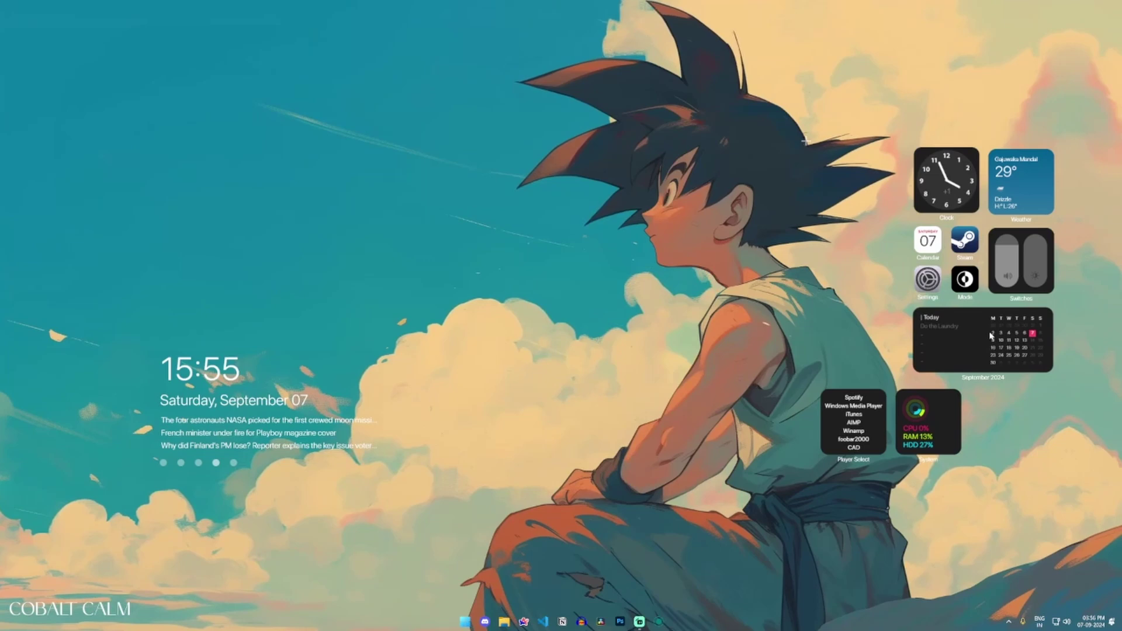
pyautogui.moveTo(891, 342); pyautogui.dragTo(982, 340)
pyautogui.moveTo(928, 421); pyautogui.dragTo(1024, 419)
pyautogui.moveTo(855, 421); pyautogui.dragTo(943, 419)
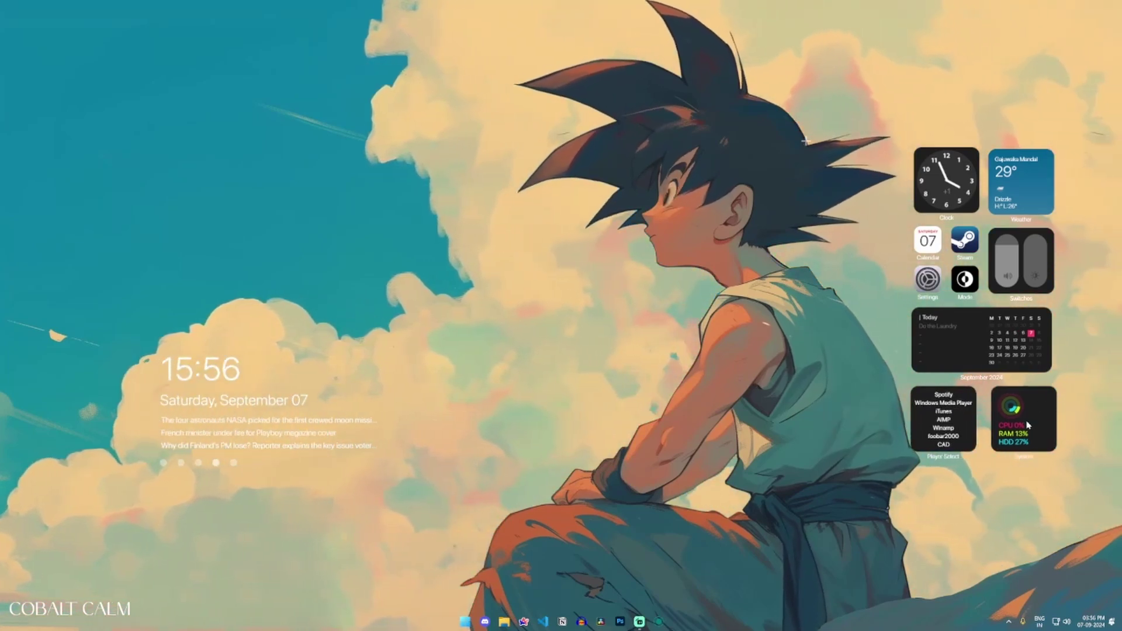
pyautogui.rightClick(465, 187)
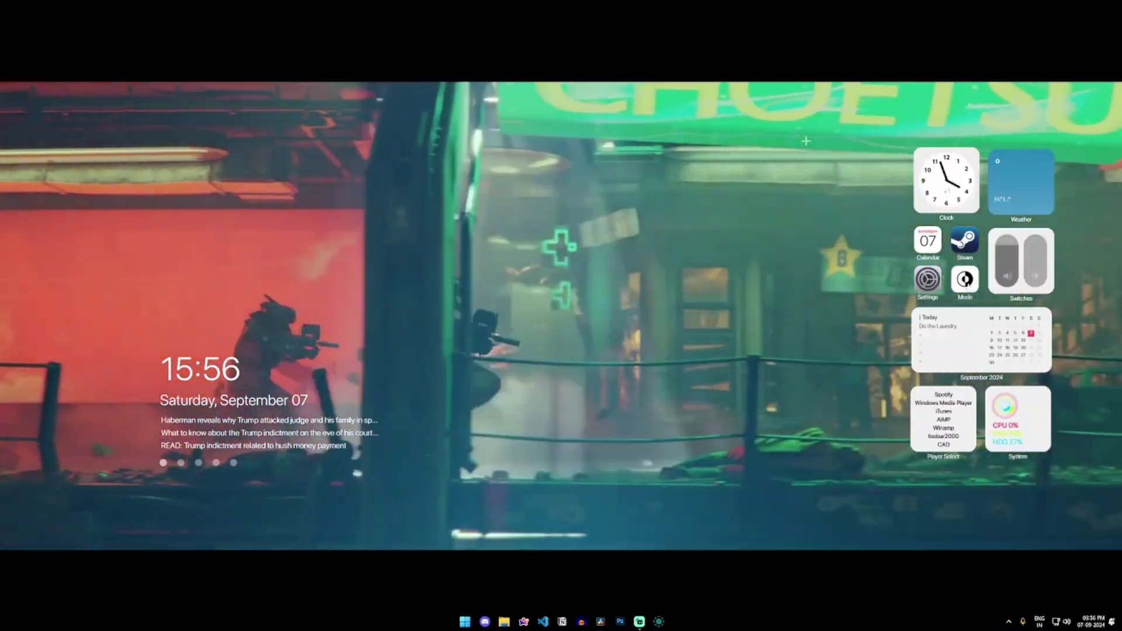
# - Bring up the Wallpaper Engine library from the hidden tray icons
pyautogui.click(1011, 622)
pyautogui.click(989, 568)
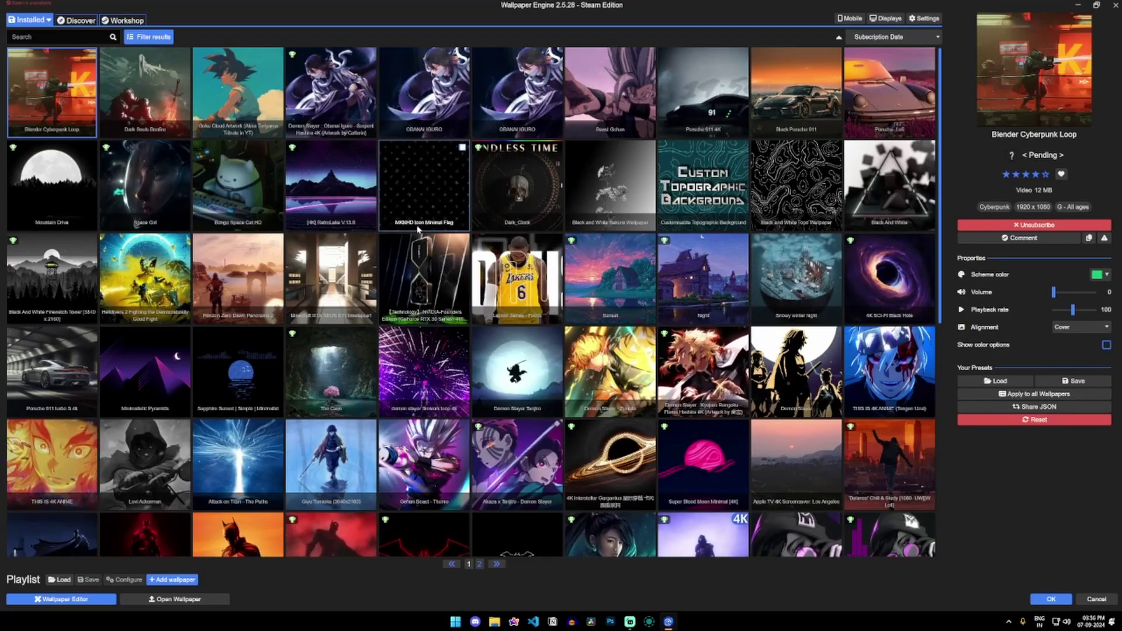
pyautogui.scroll(-5, 418, 230)
pyautogui.scroll(5, 418, 229)
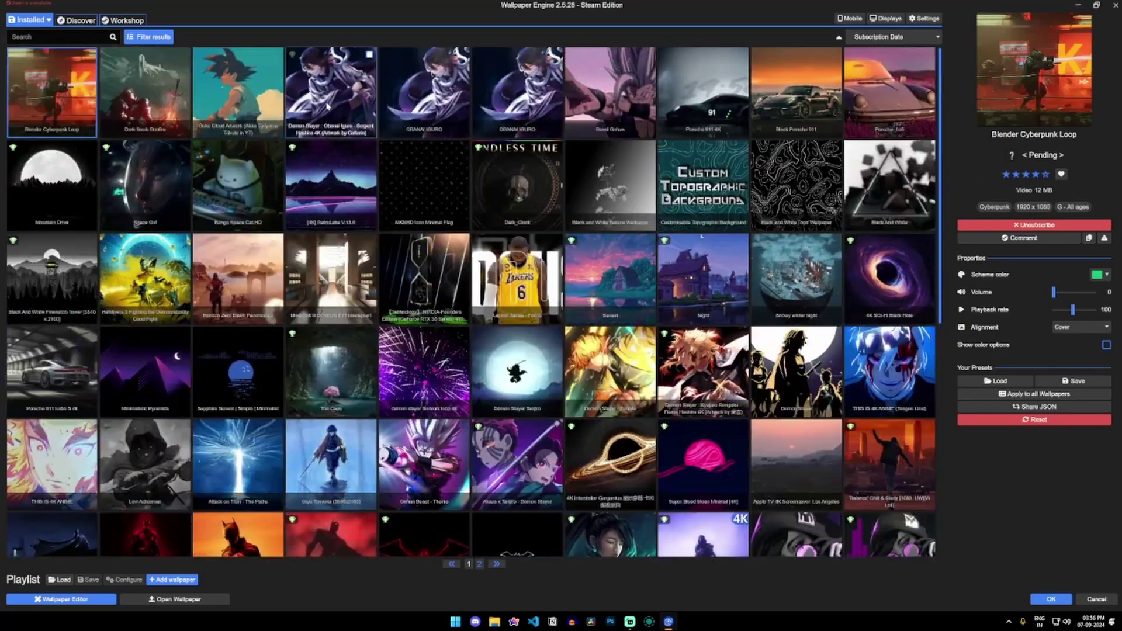